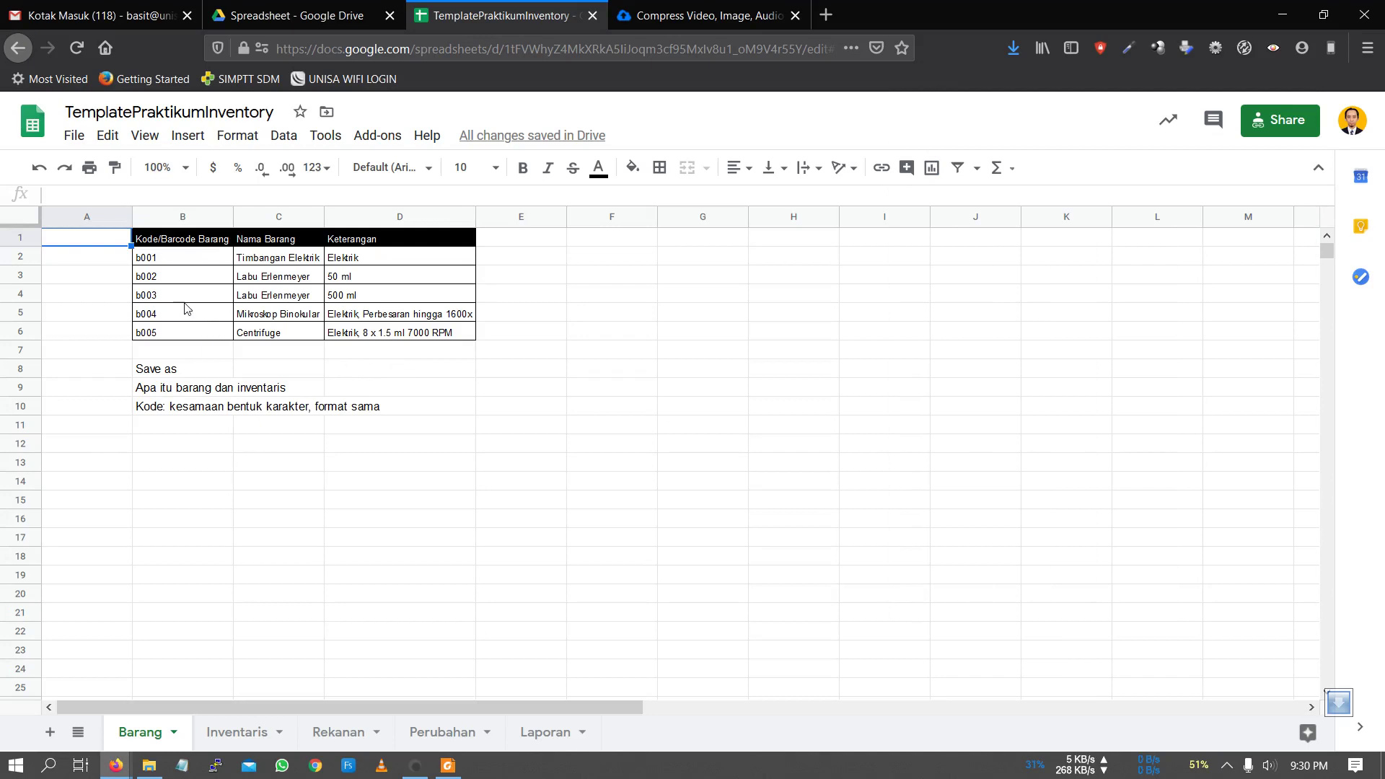
# Download TemplatePraktikumInventory in Microsoft Excel (.xlsx) format and open the saved file in LibreOffice Calc.
pyautogui.click(72, 137)
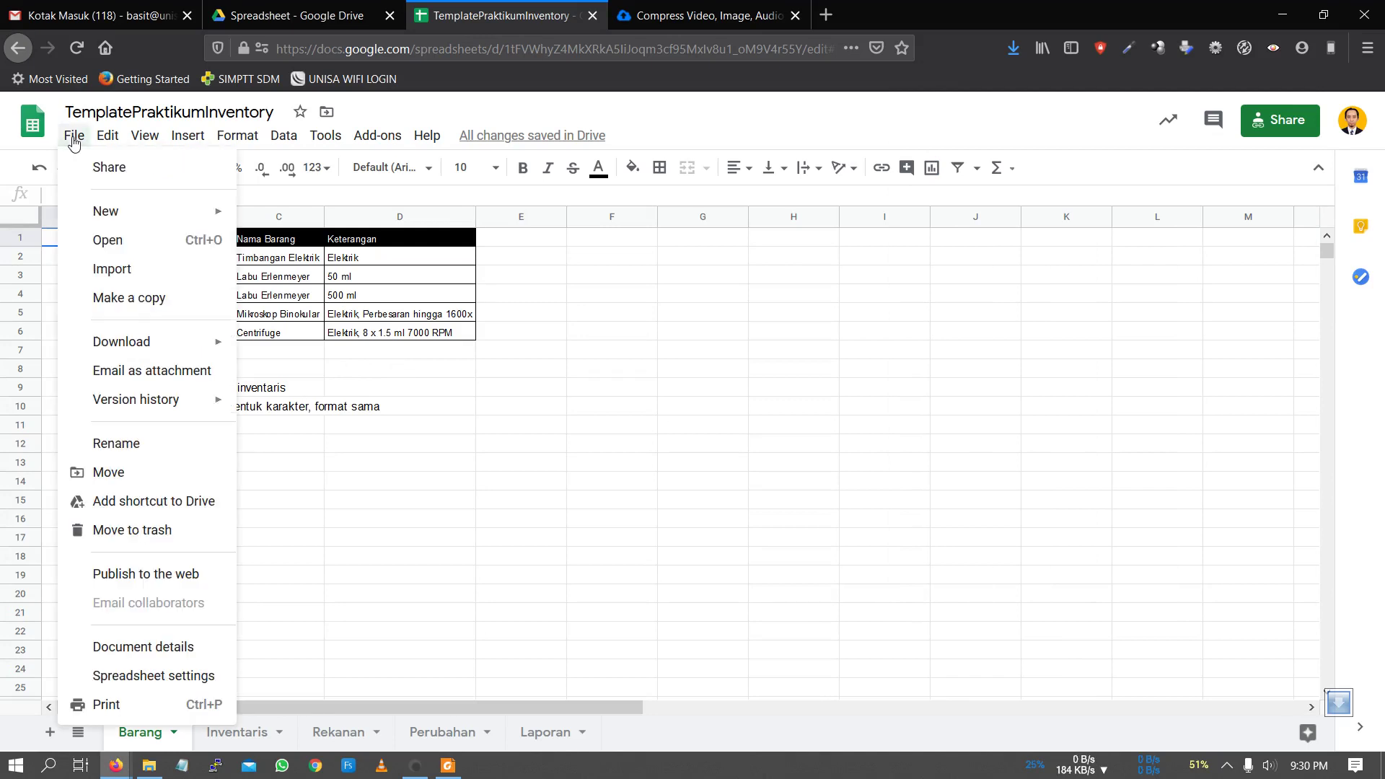
pyautogui.moveTo(180, 353)
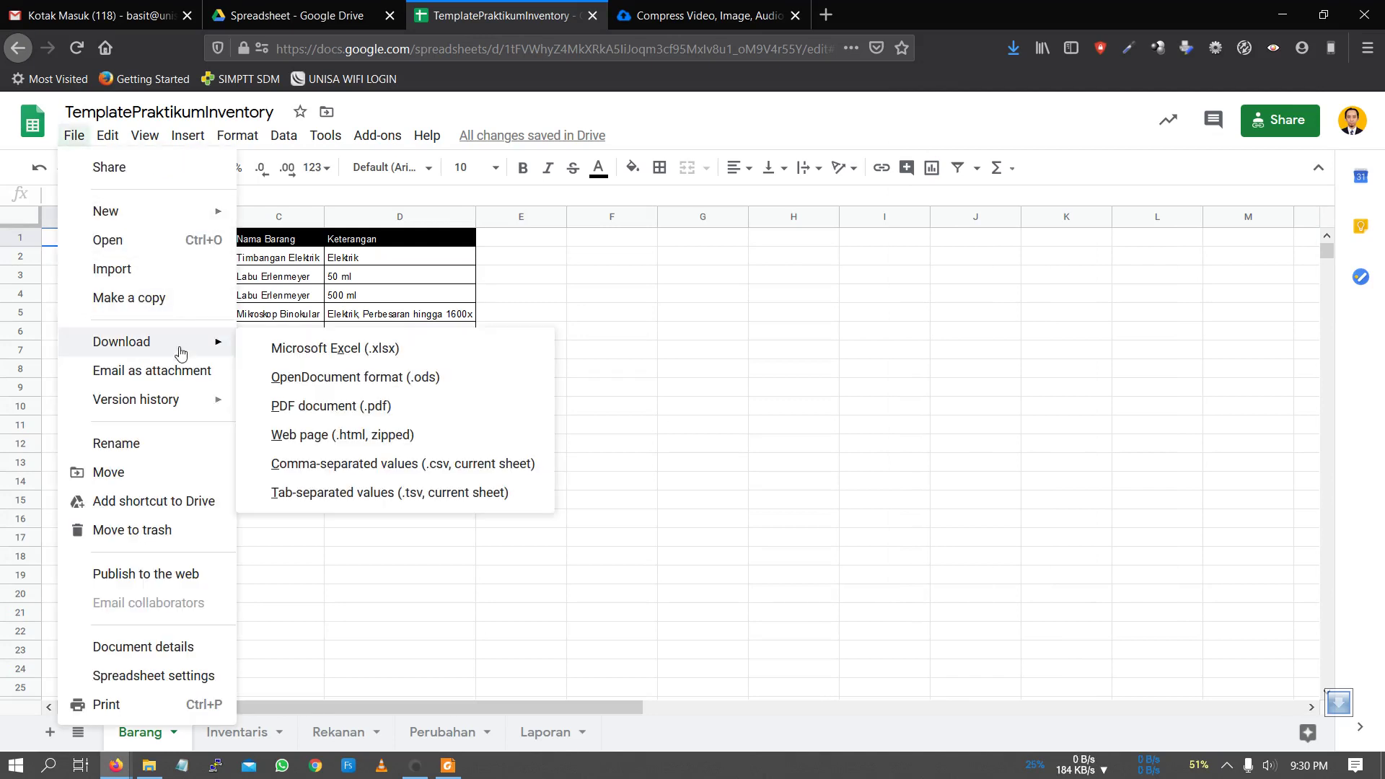
pyautogui.click(263, 349)
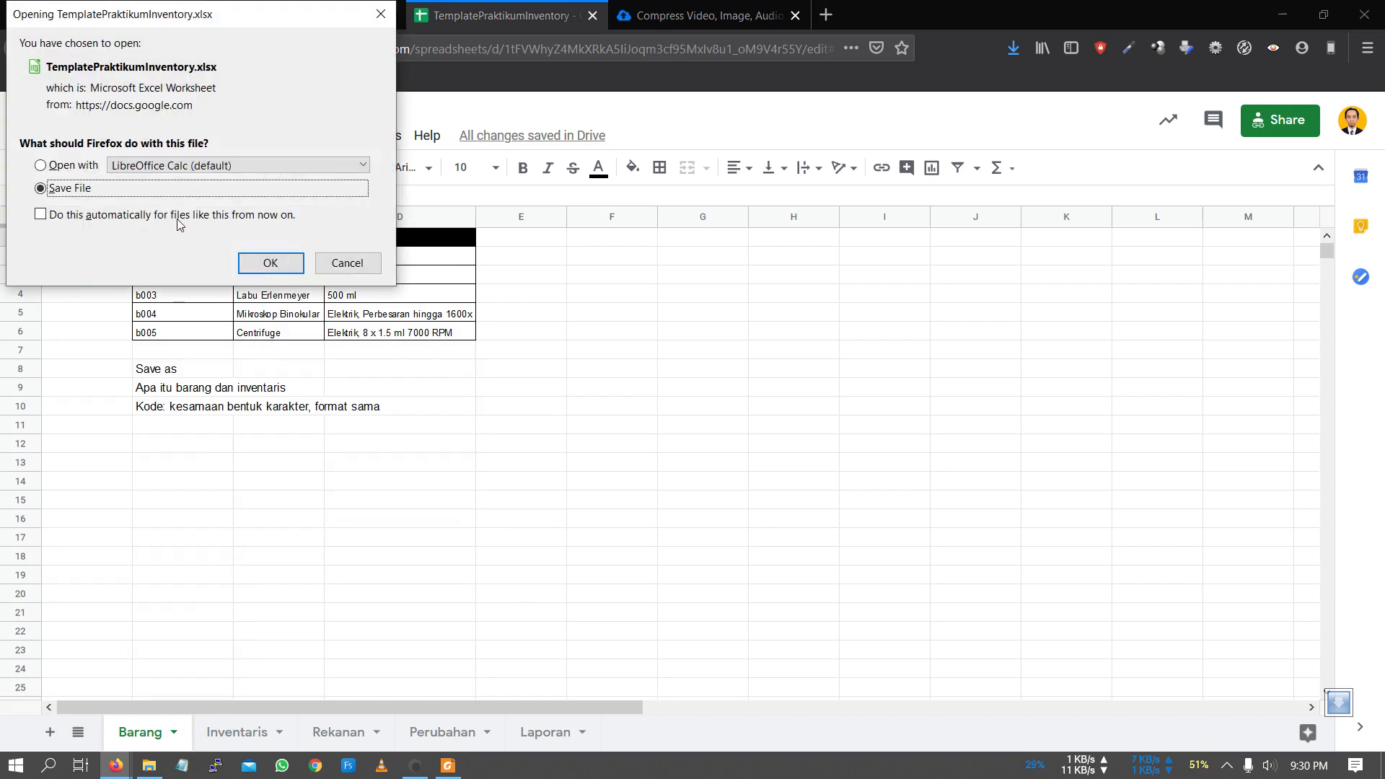
pyautogui.click(248, 268)
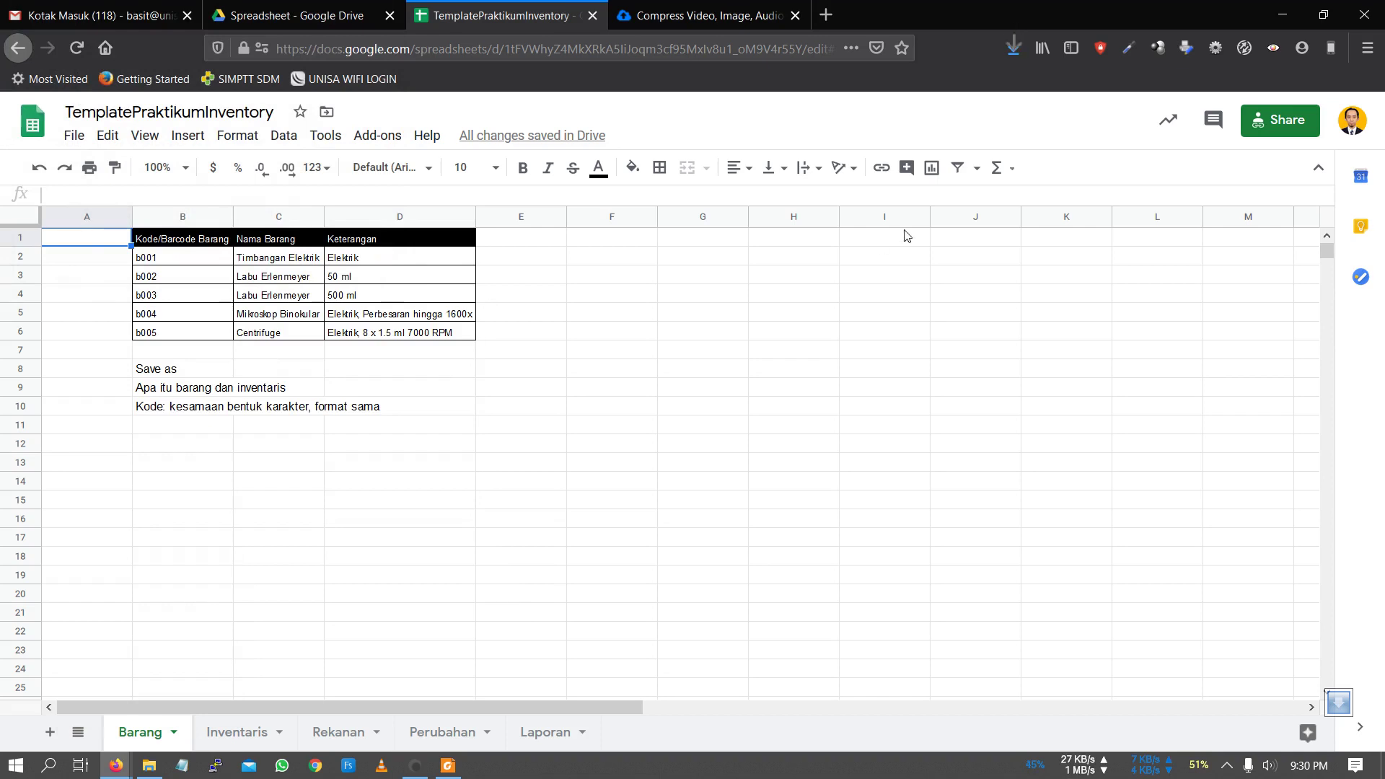
pyautogui.click(1013, 48)
pyautogui.click(892, 101)
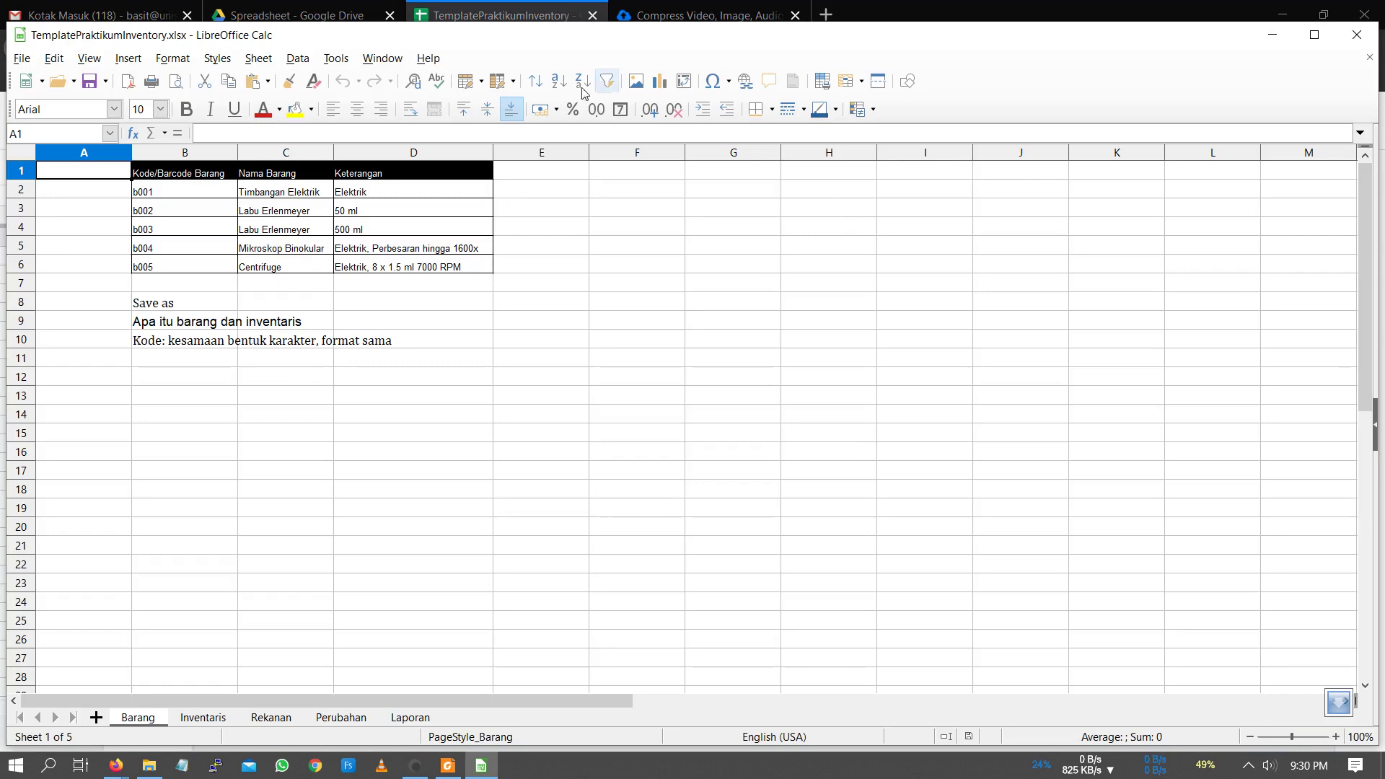
# Give the "Save as" note in B8 a yellow background and select the note below it in B9.
pyautogui.click(184, 306)
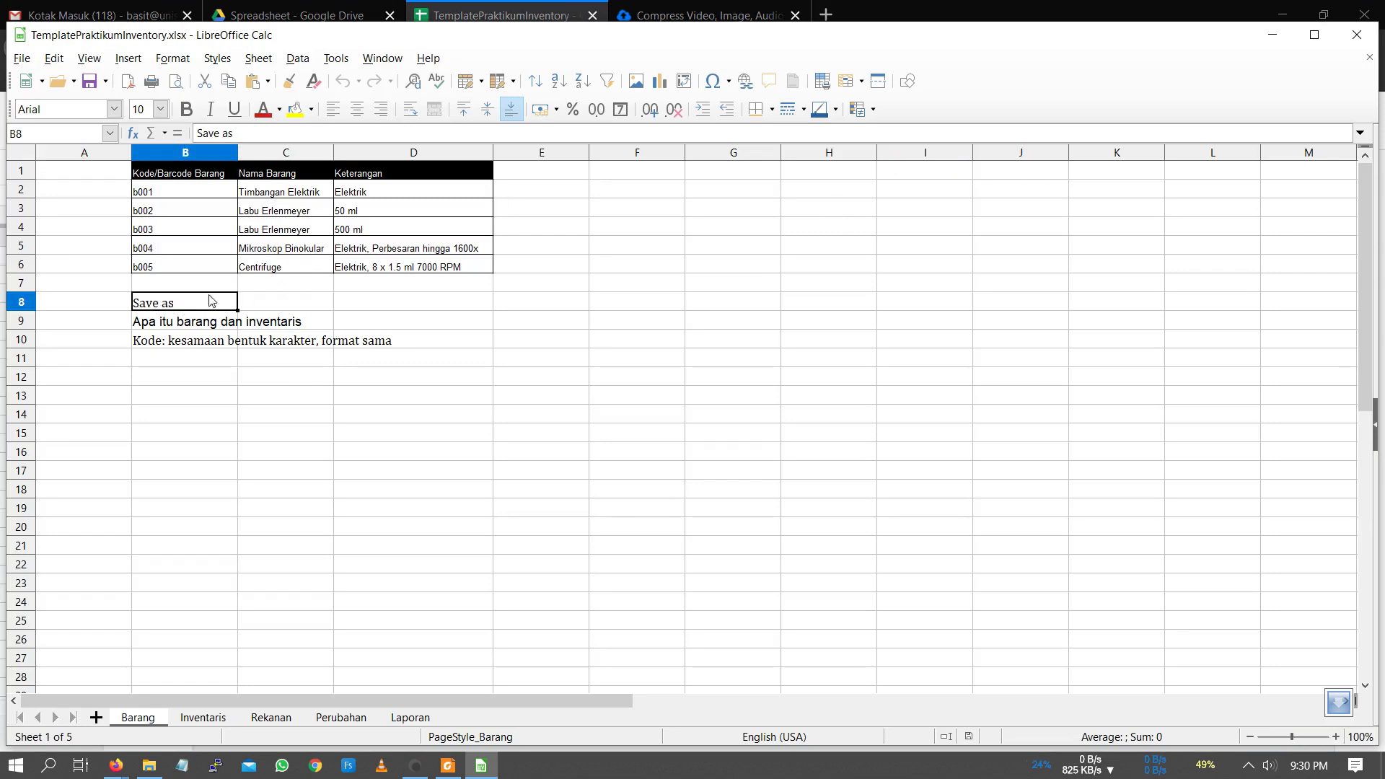
pyautogui.click(298, 114)
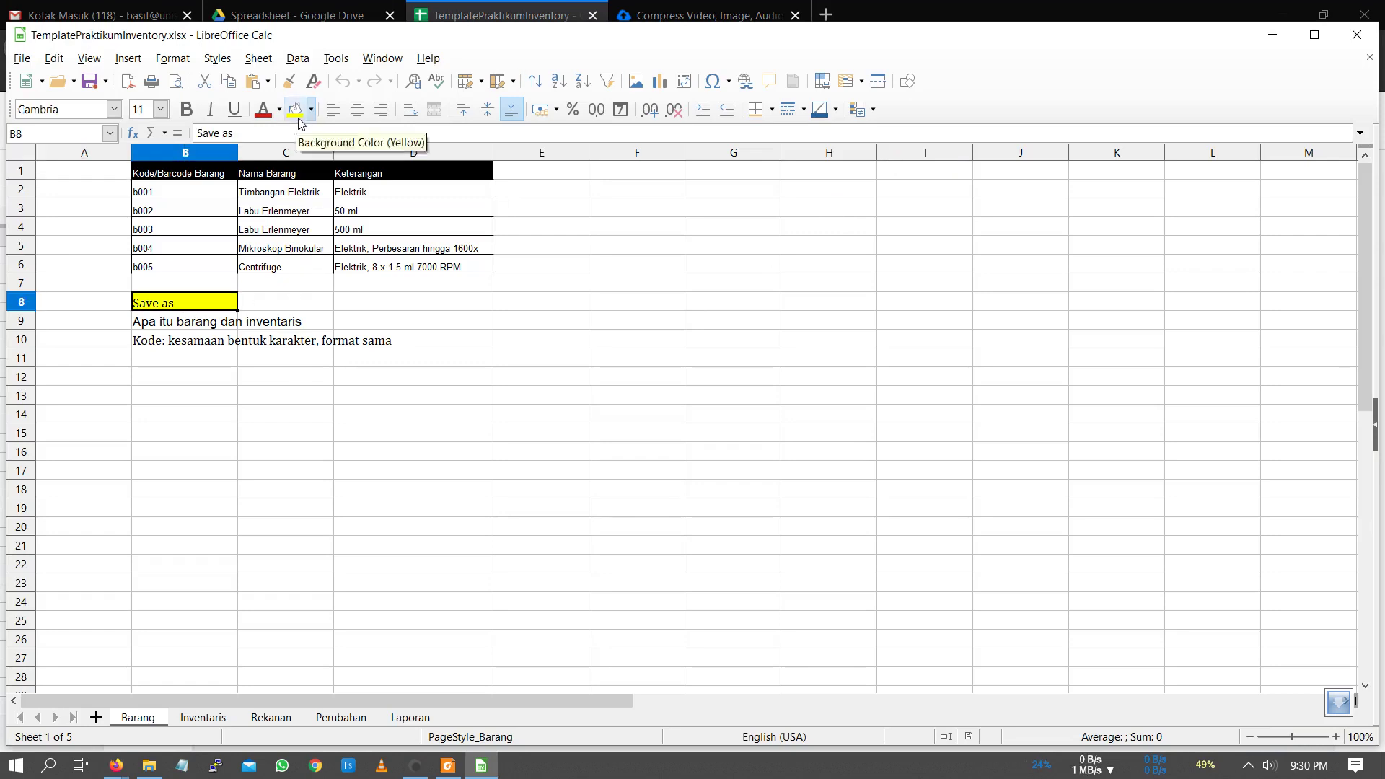
pyautogui.click(184, 328)
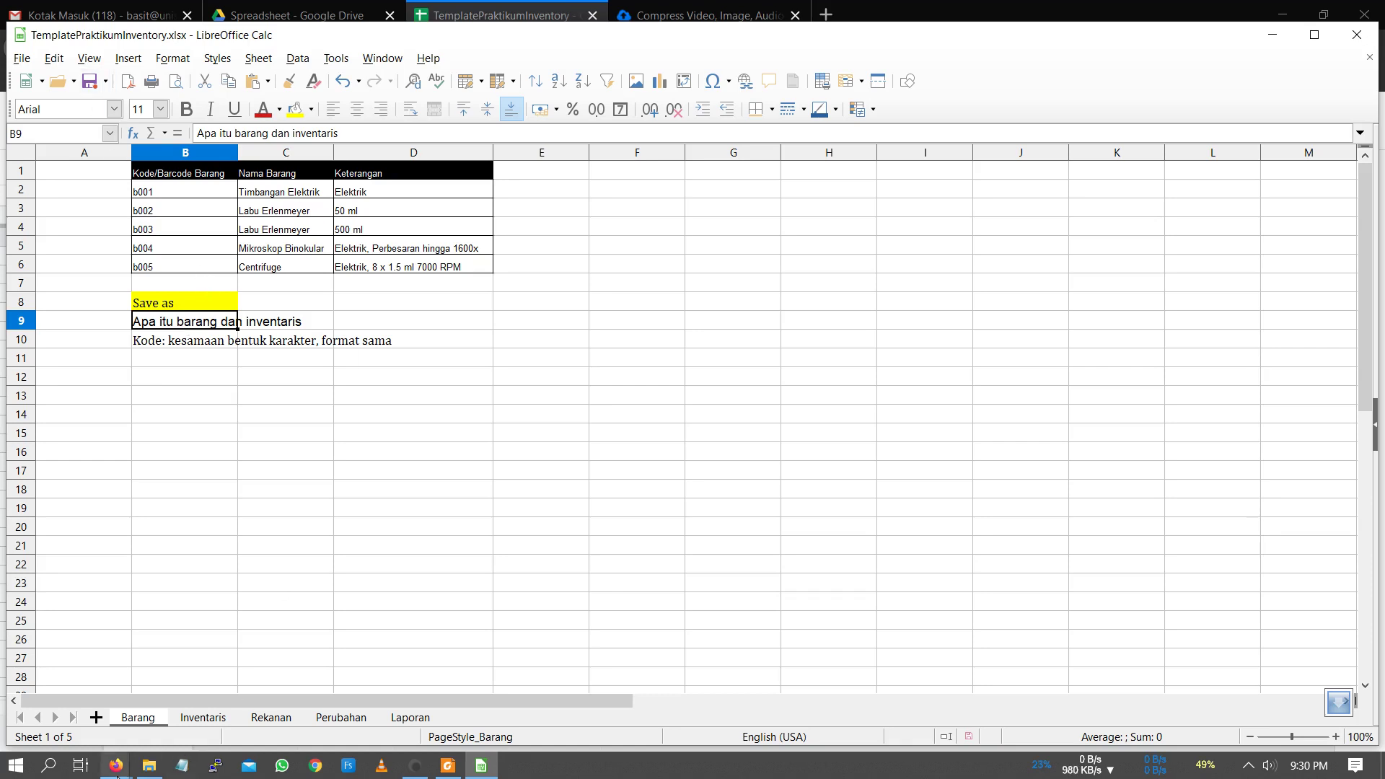
# Switch to the Firefox window with the example pictures and view the parked cars and the furniture set, reloading the furniture image.
pyautogui.moveTo(116, 770)
pyautogui.click(213, 733)
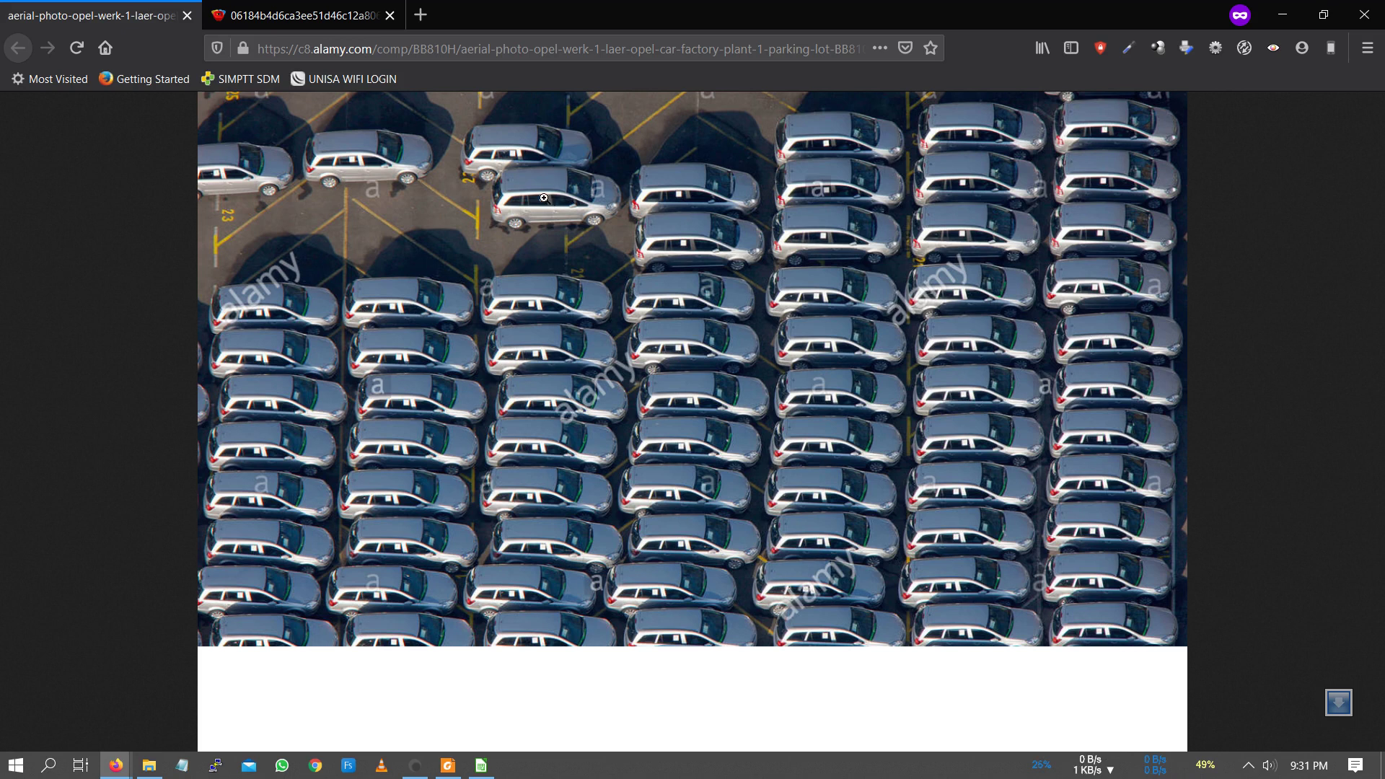
pyautogui.click(318, 16)
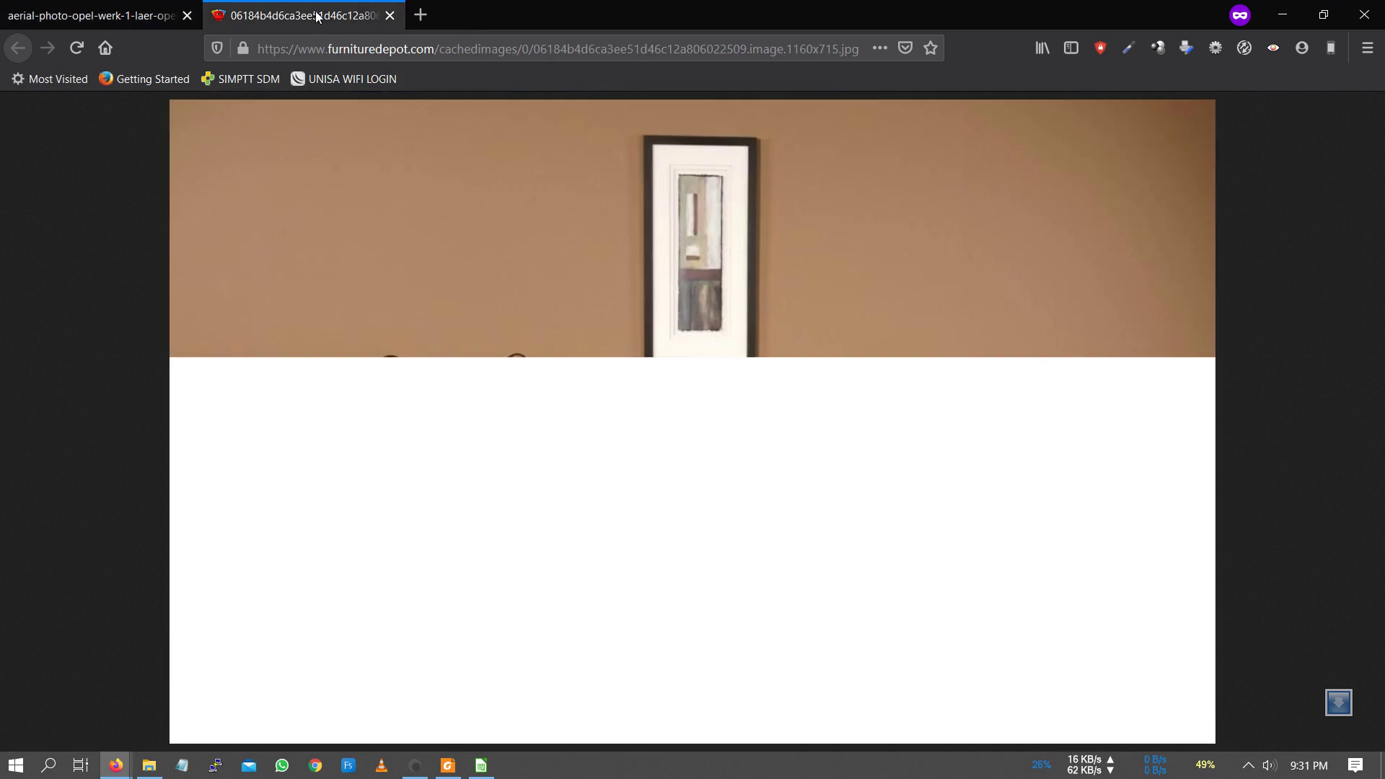
pyautogui.click(76, 47)
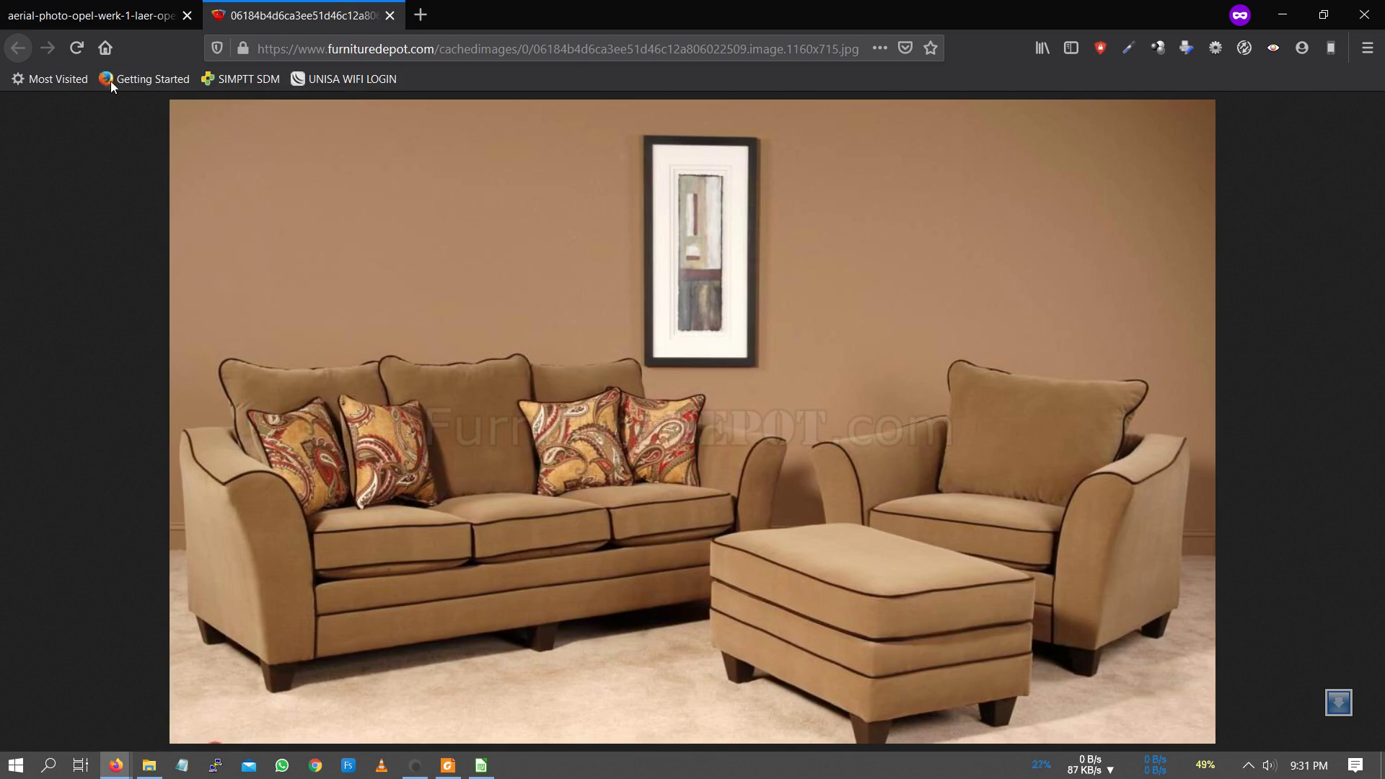
pyautogui.click(97, 14)
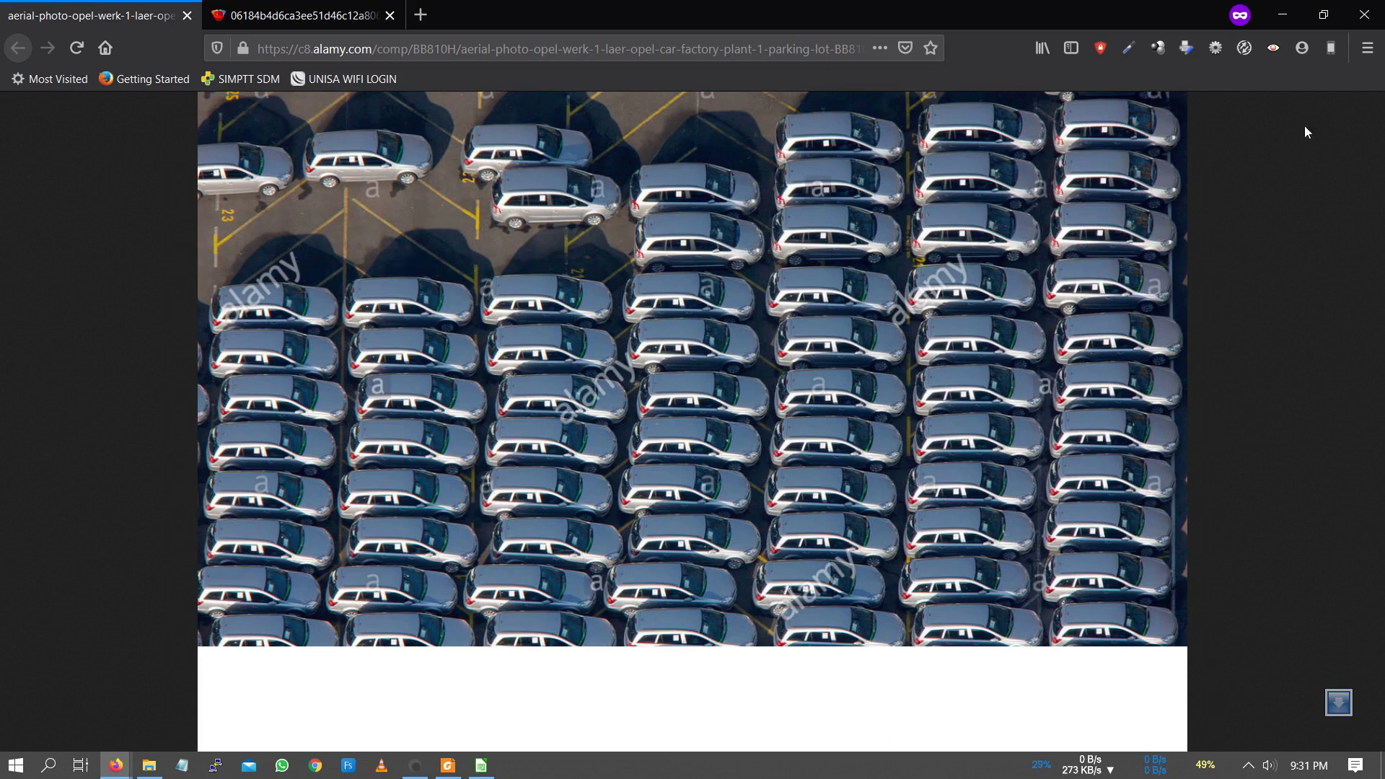
# Return to LibreOffice Calc and give the "Apa itu barang dan inventaris" note in B9 a yellow background.
pyautogui.click(1285, 24)
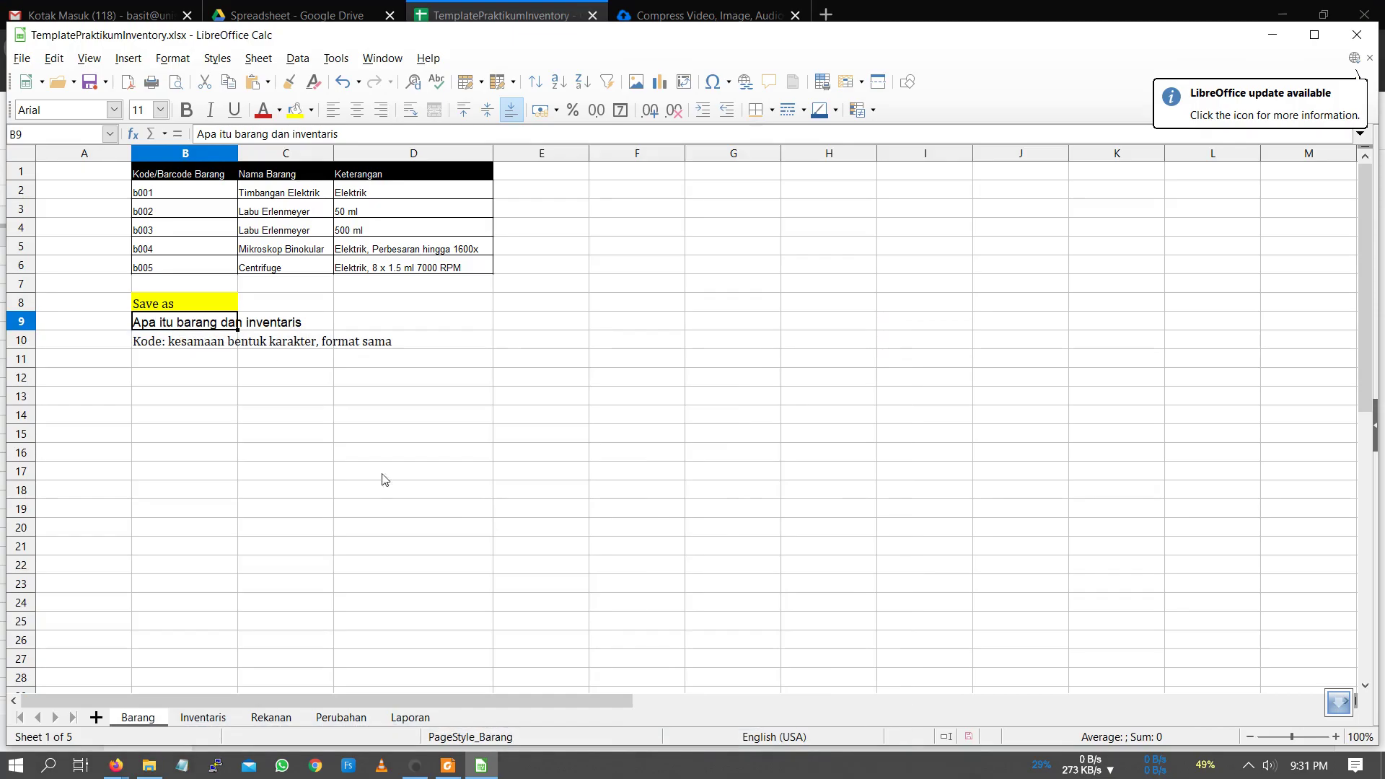
pyautogui.click(295, 109)
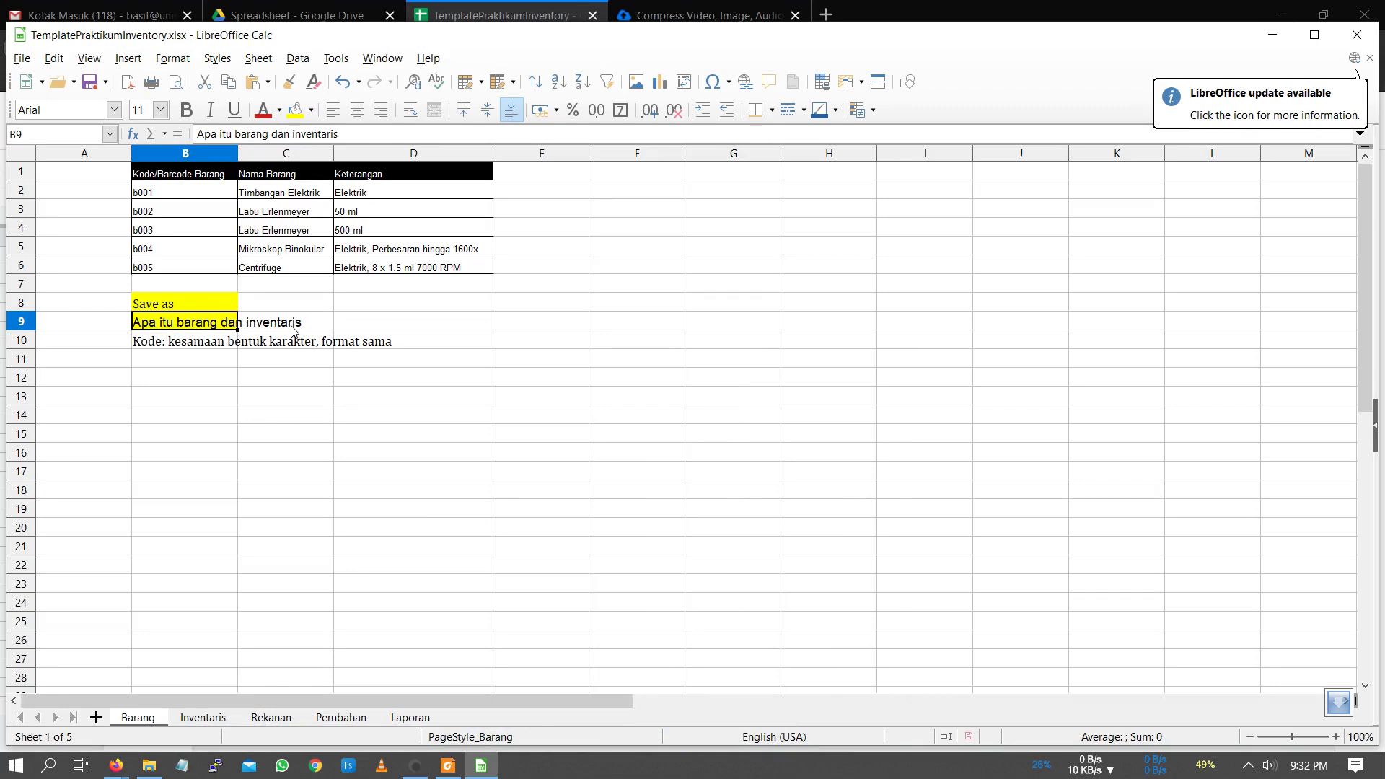
# Compare the code formats on the Barang, Inventaris and Rekanan sheets, inspecting the item code b001 on both Barang and Inventaris.
pyautogui.click(180, 192)
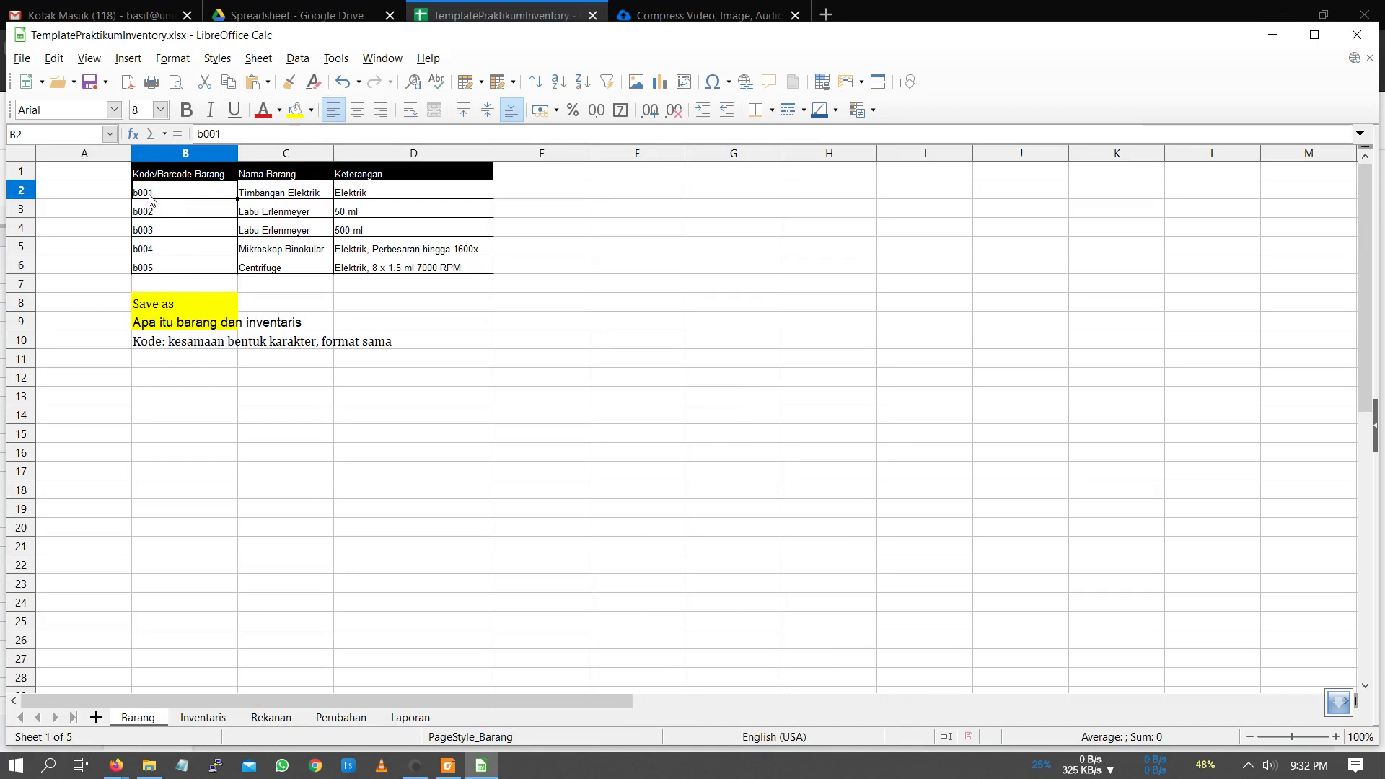
pyautogui.click(202, 722)
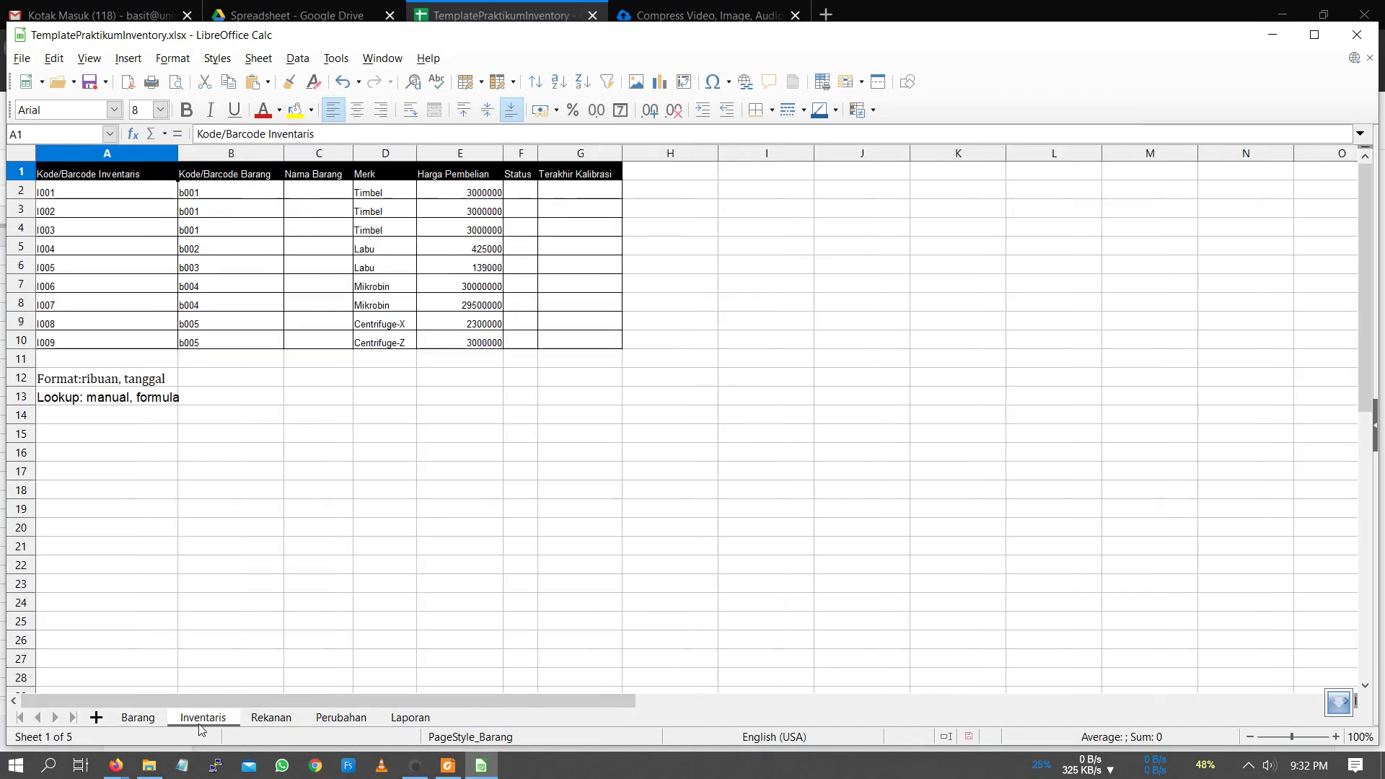
pyautogui.click(269, 719)
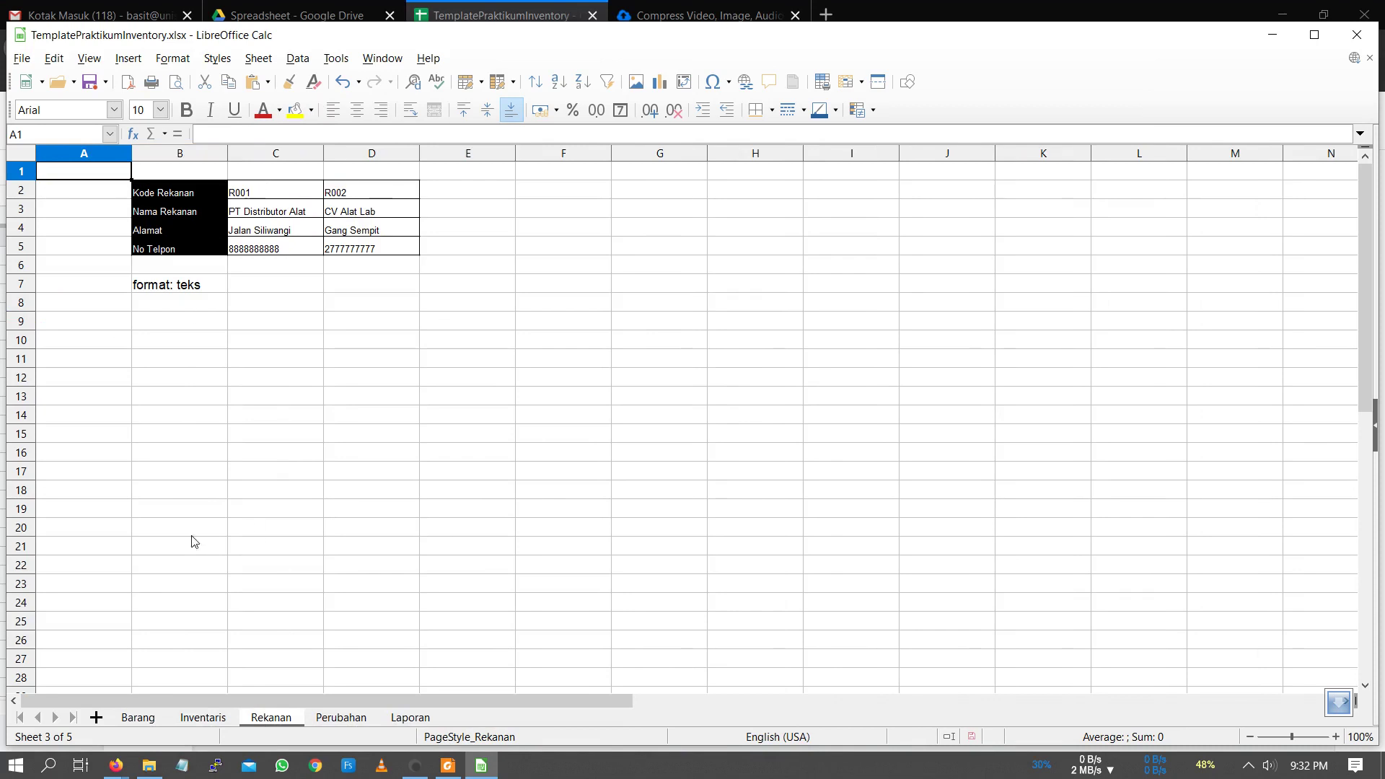
pyautogui.click(139, 718)
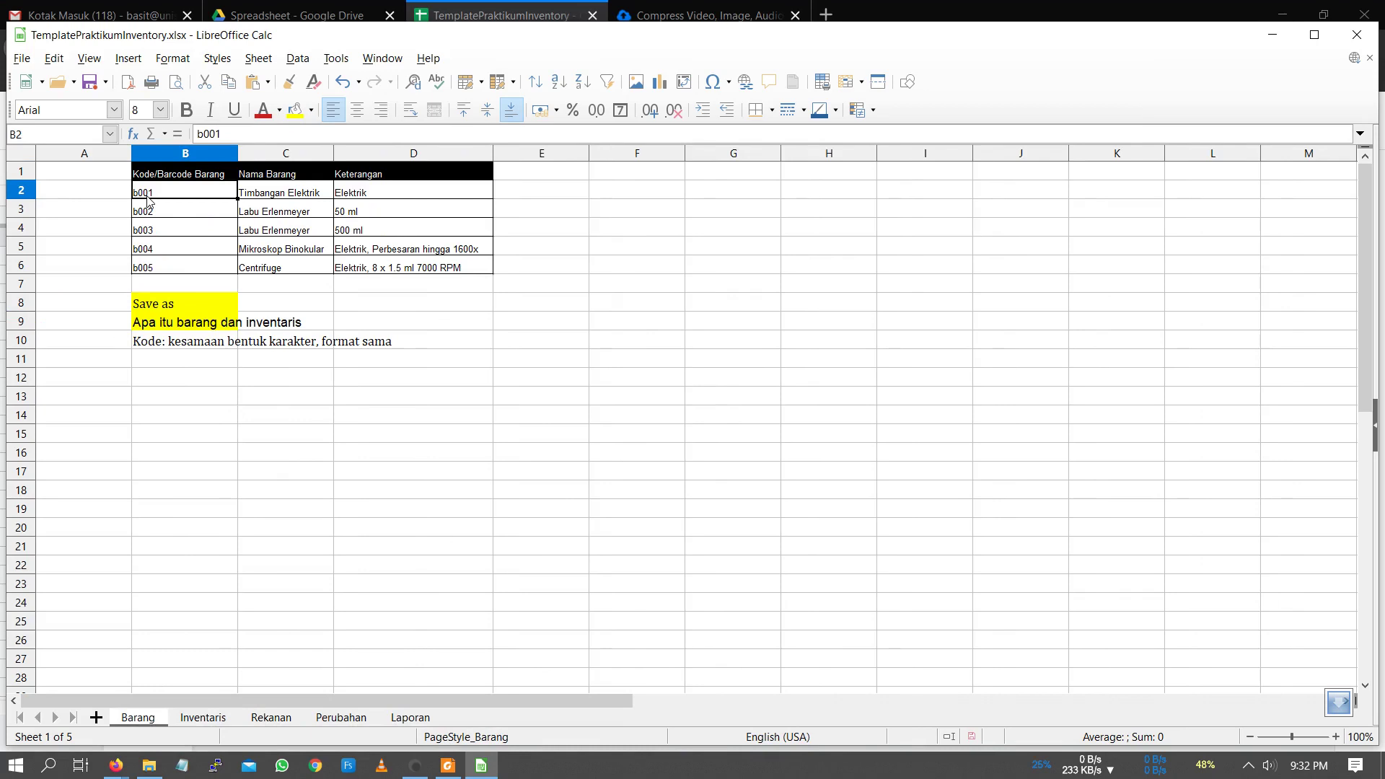
pyautogui.click(203, 719)
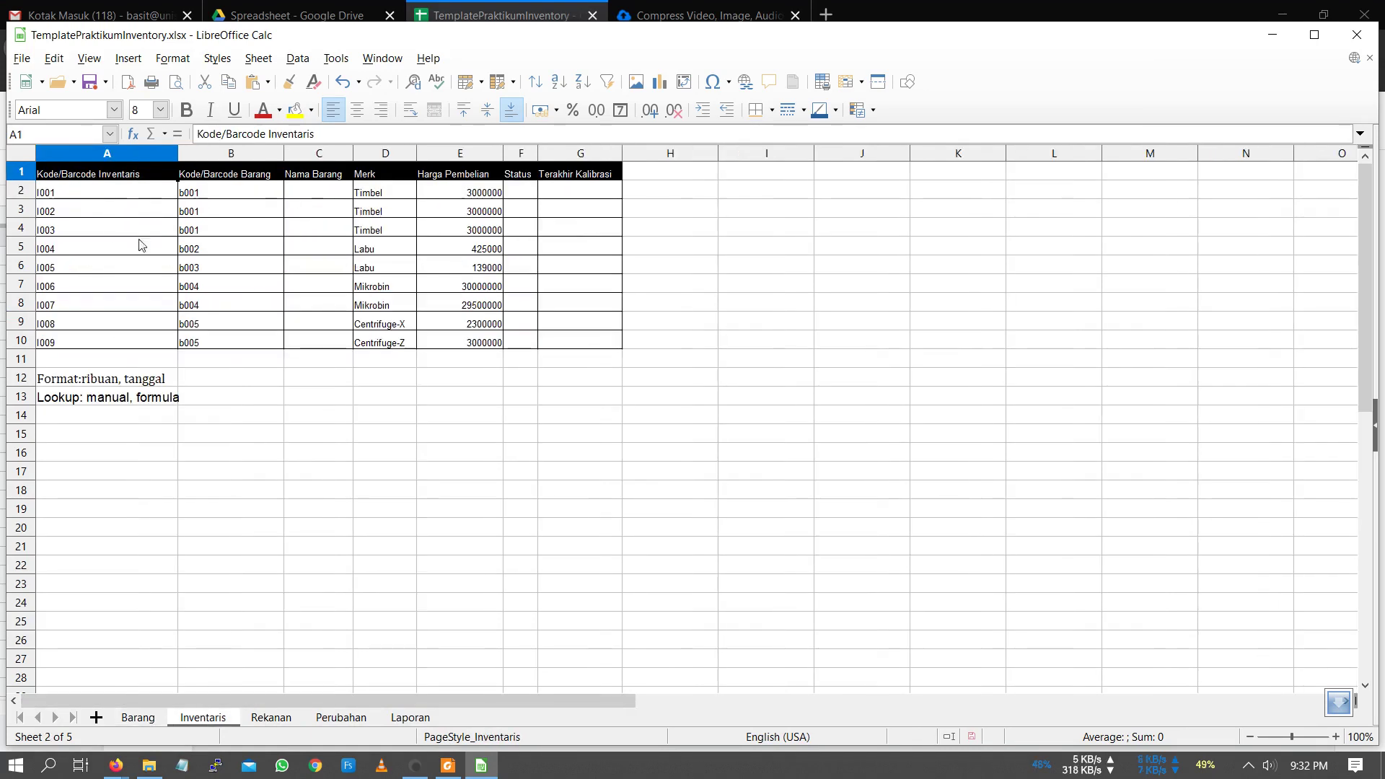
pyautogui.click(272, 718)
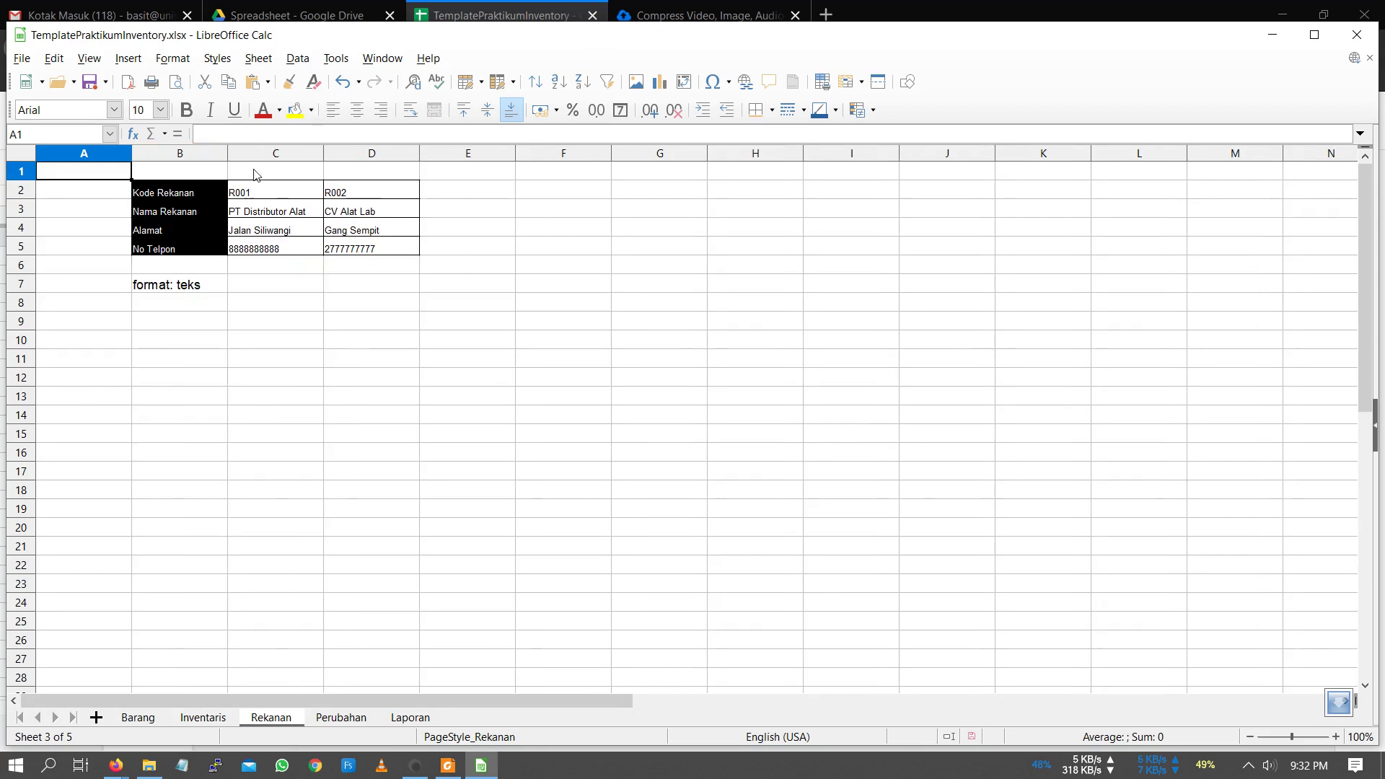
pyautogui.click(138, 719)
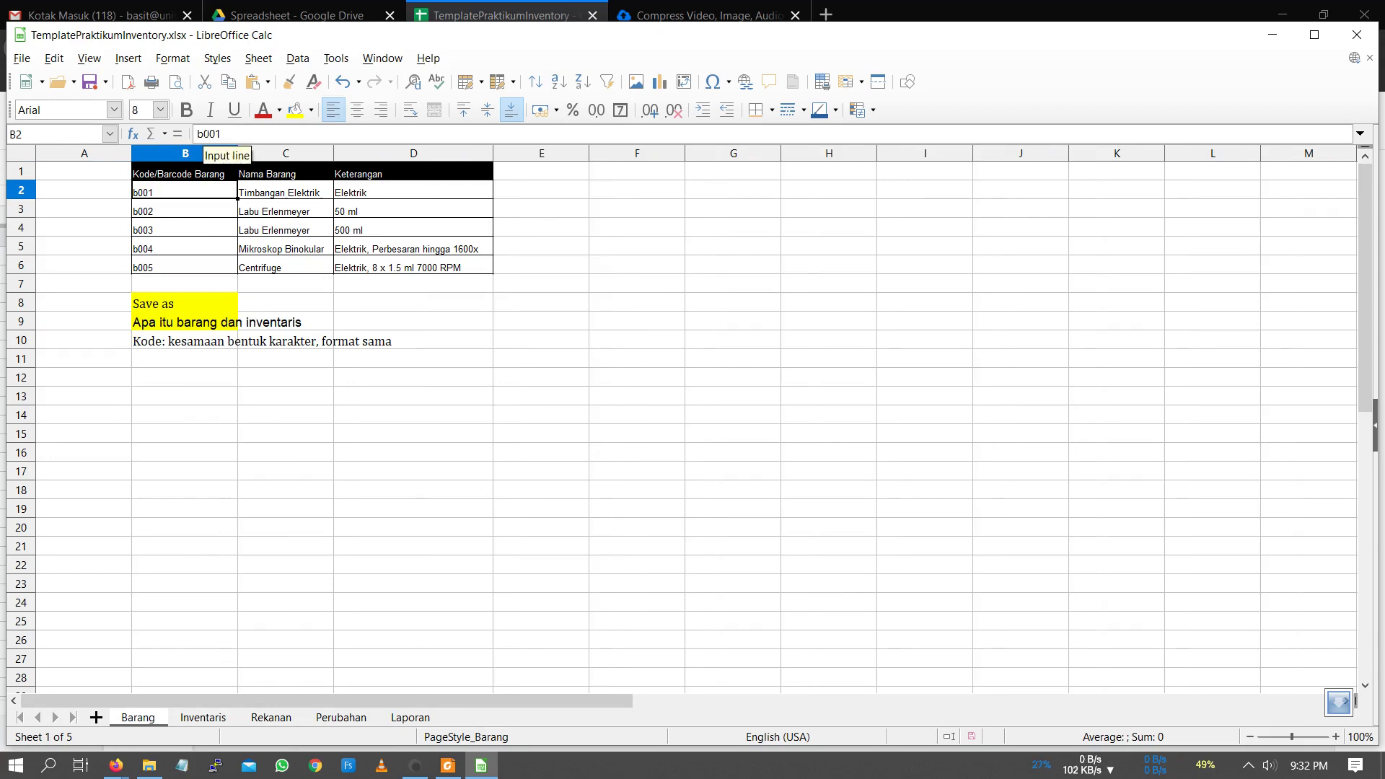
pyautogui.click(207, 135)
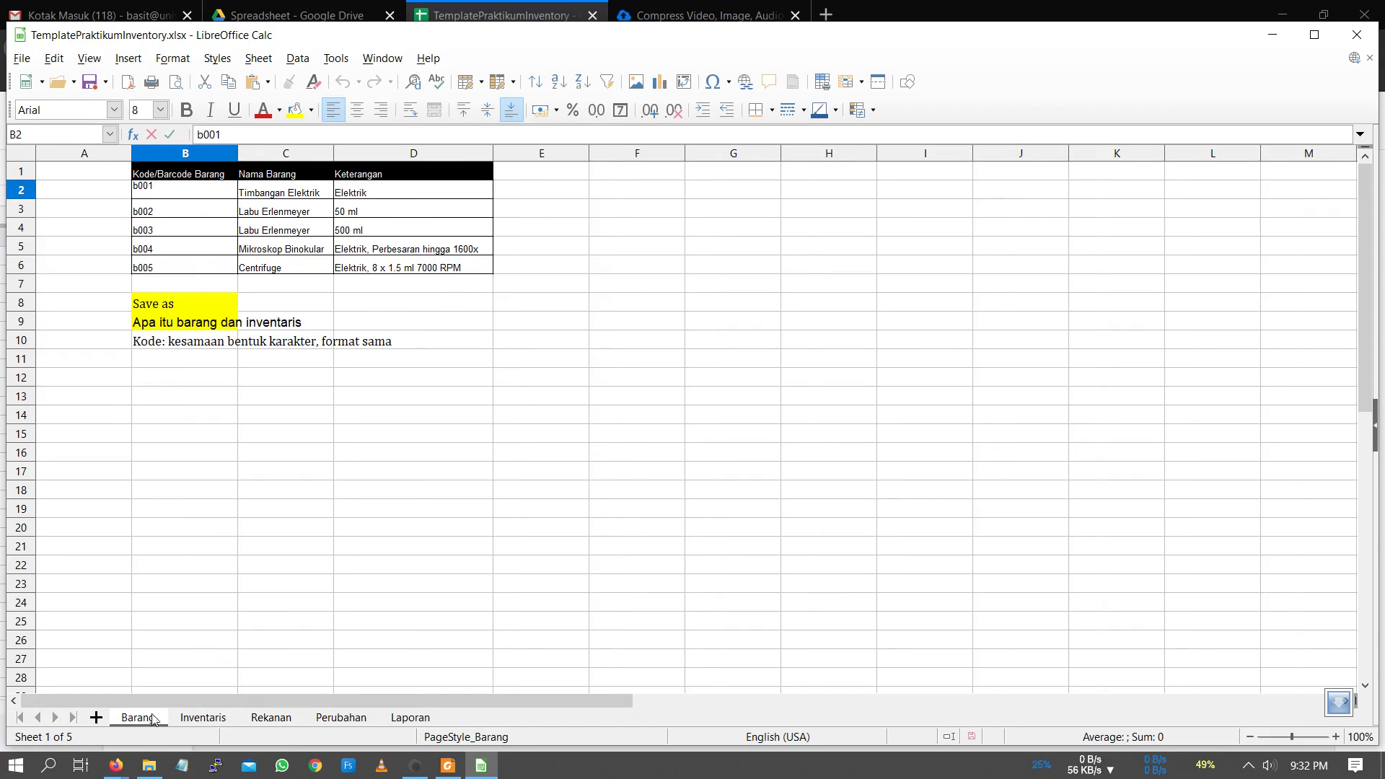
pyautogui.click(202, 718)
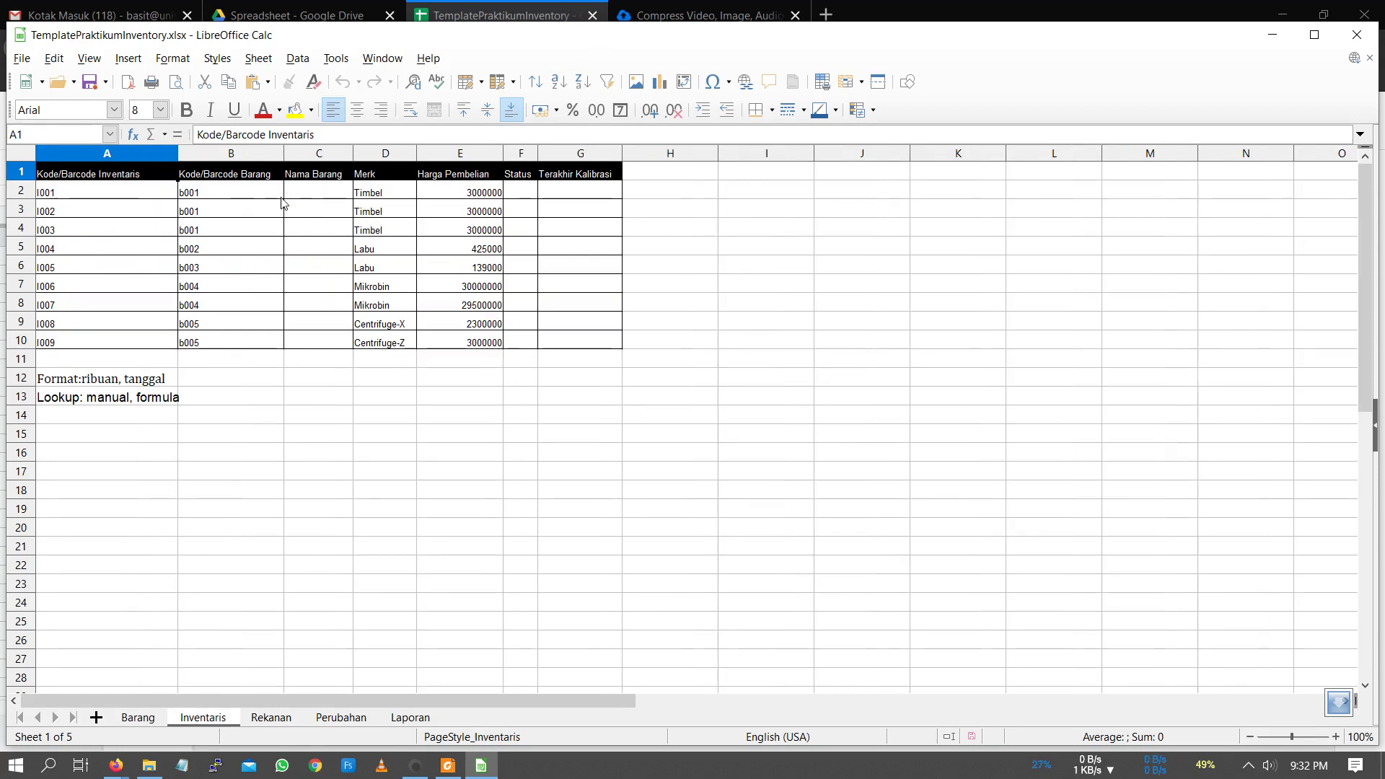
pyautogui.click(190, 194)
pyautogui.doubleClick(189, 193)
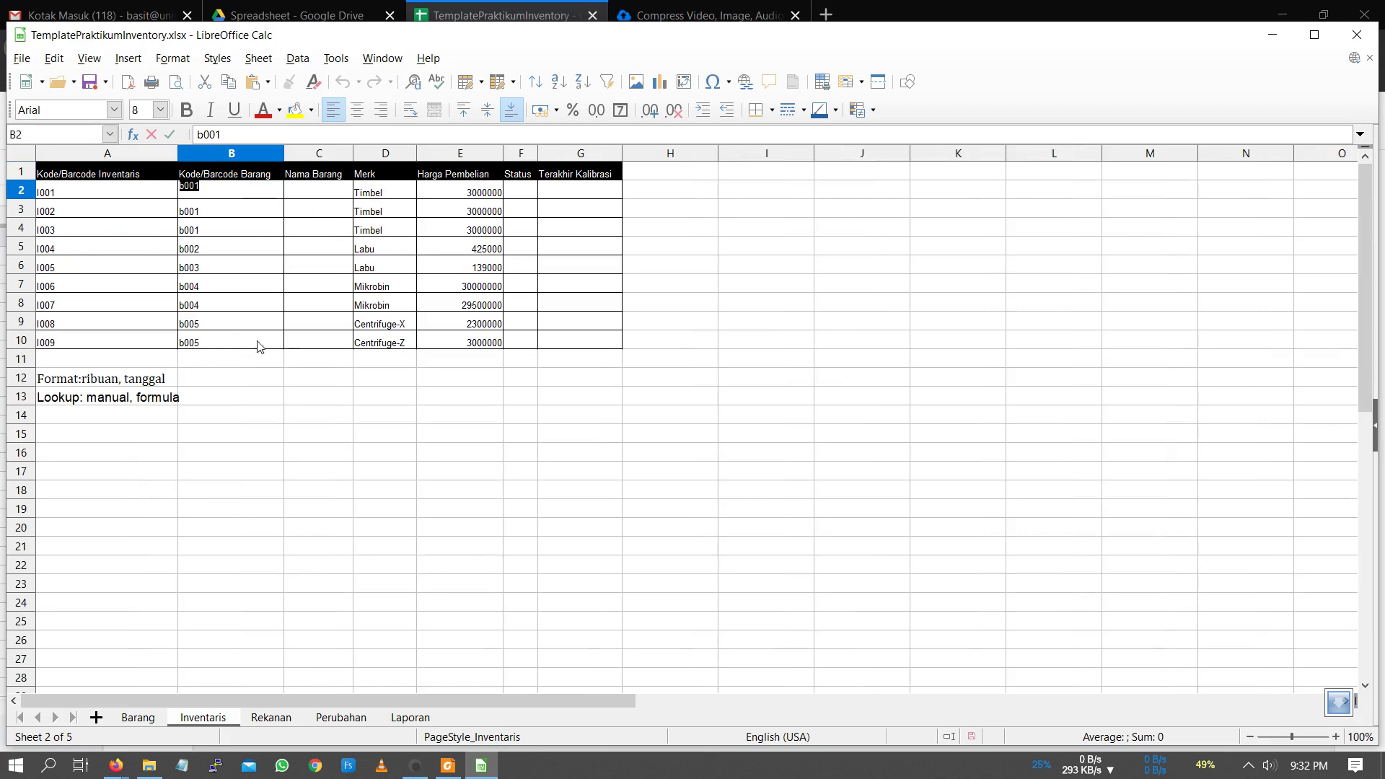
# Enter the inconsistent example codes boo1, b00l and b00l in cells B11 to B13 of the Inventaris sheet.
pyautogui.click(235, 361)
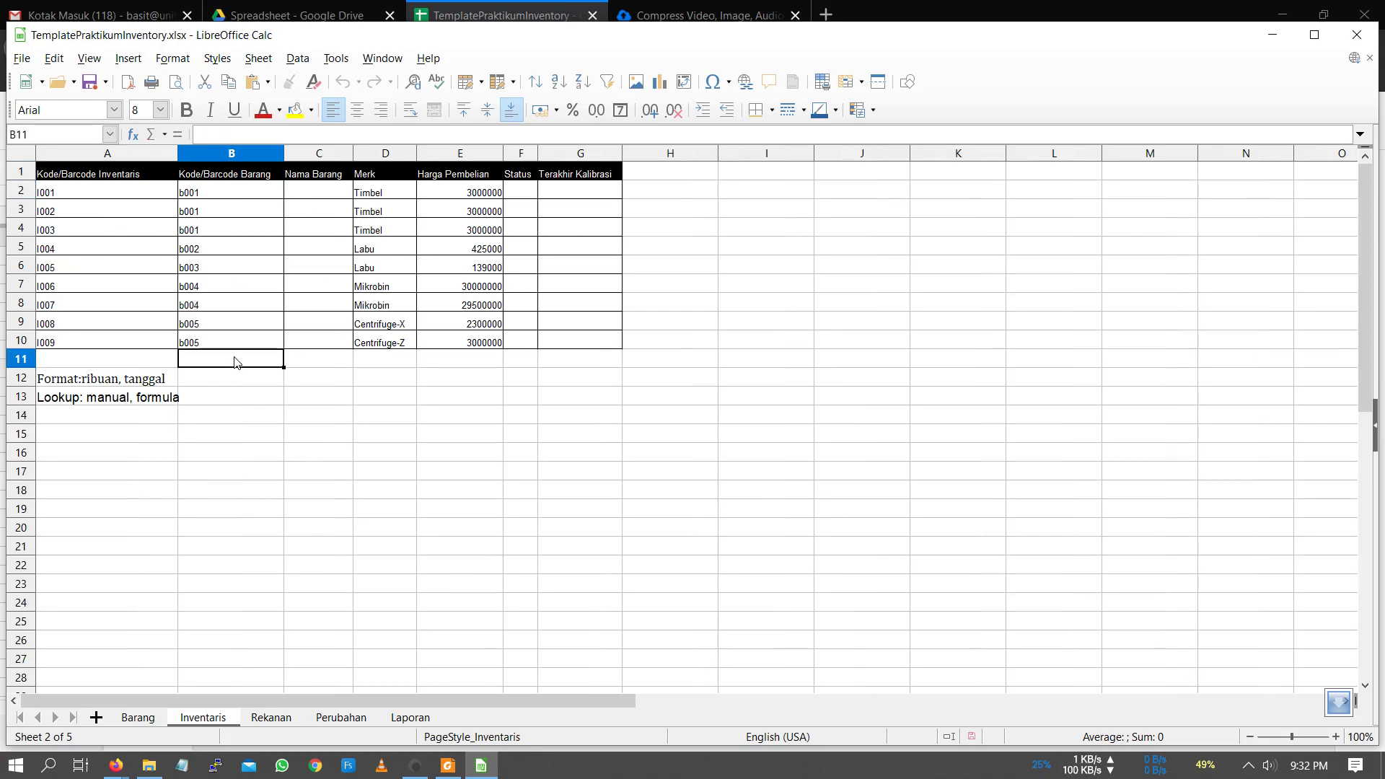
pyautogui.write('bo')
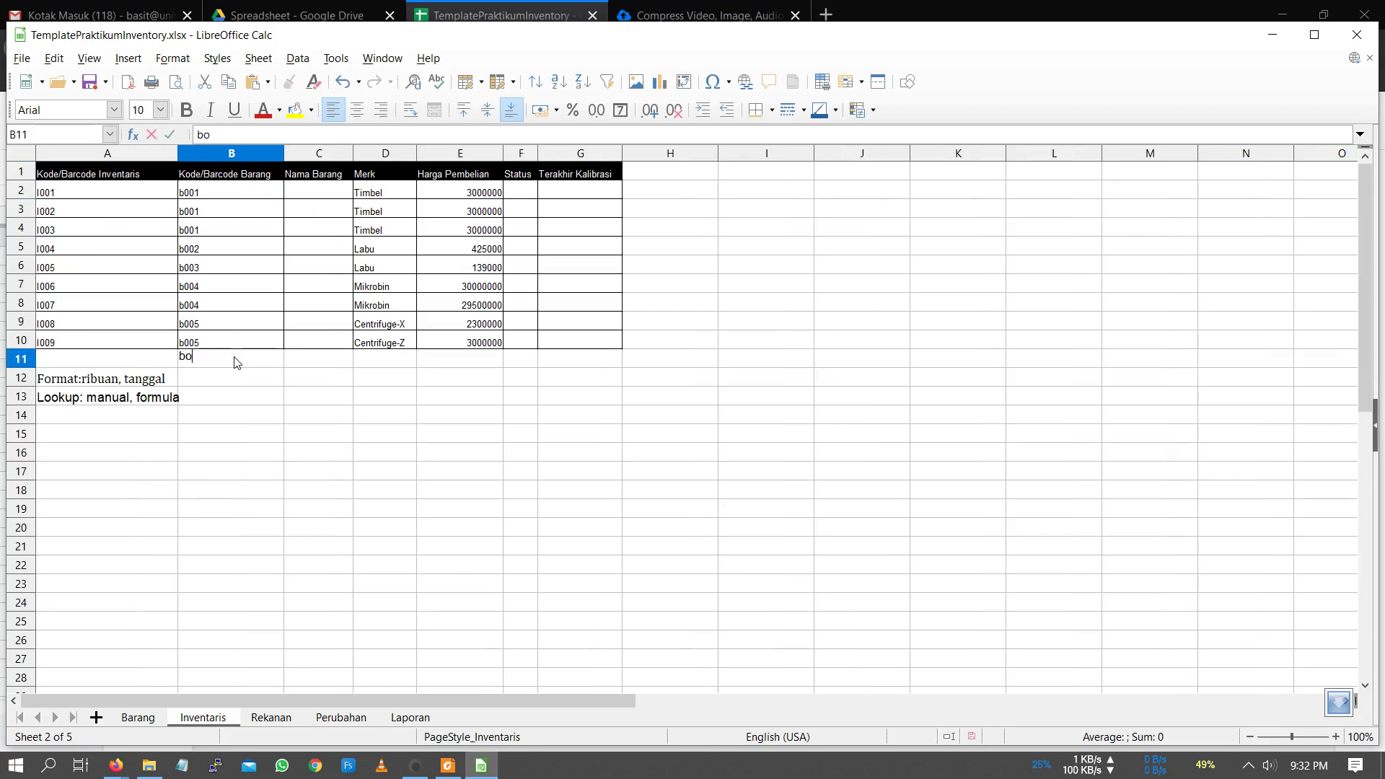
pyautogui.write('o1')
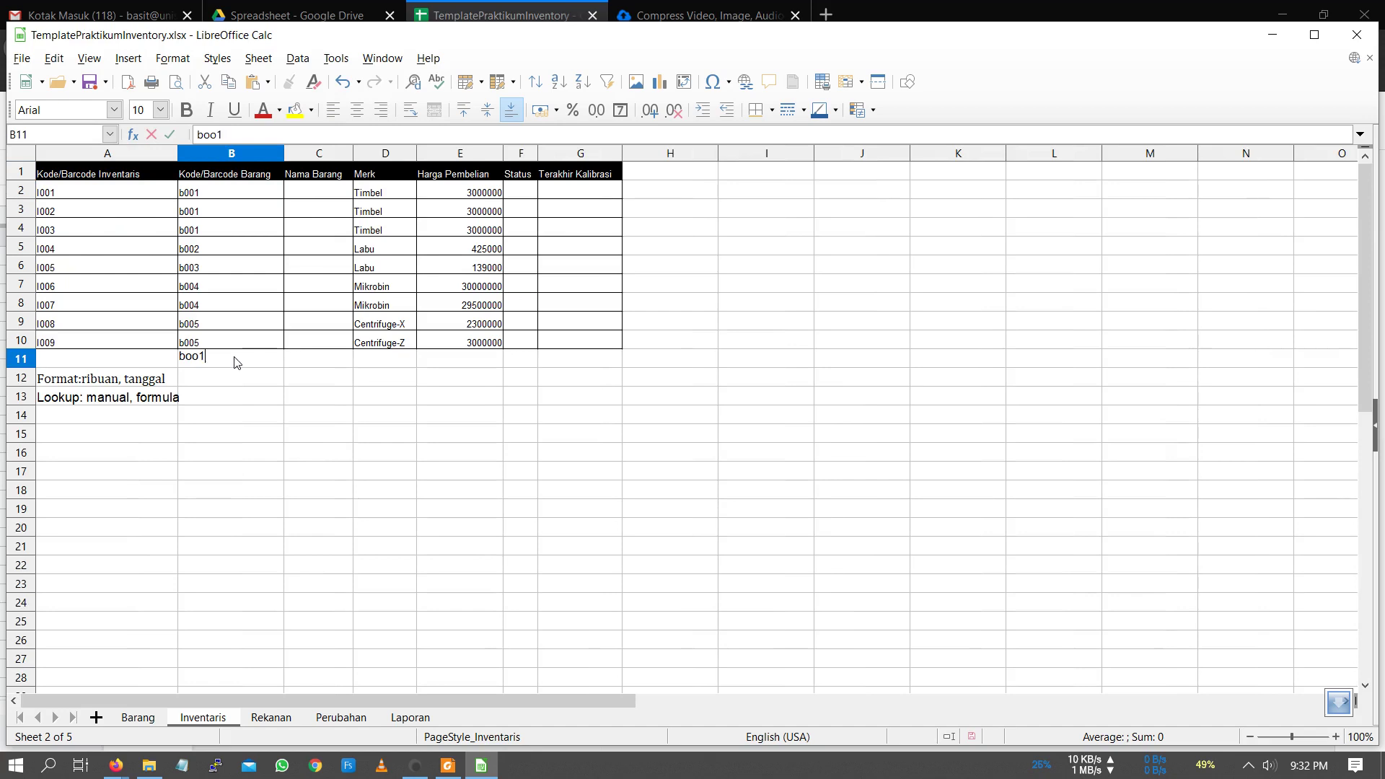
pyautogui.press('Return')
pyautogui.write('b')
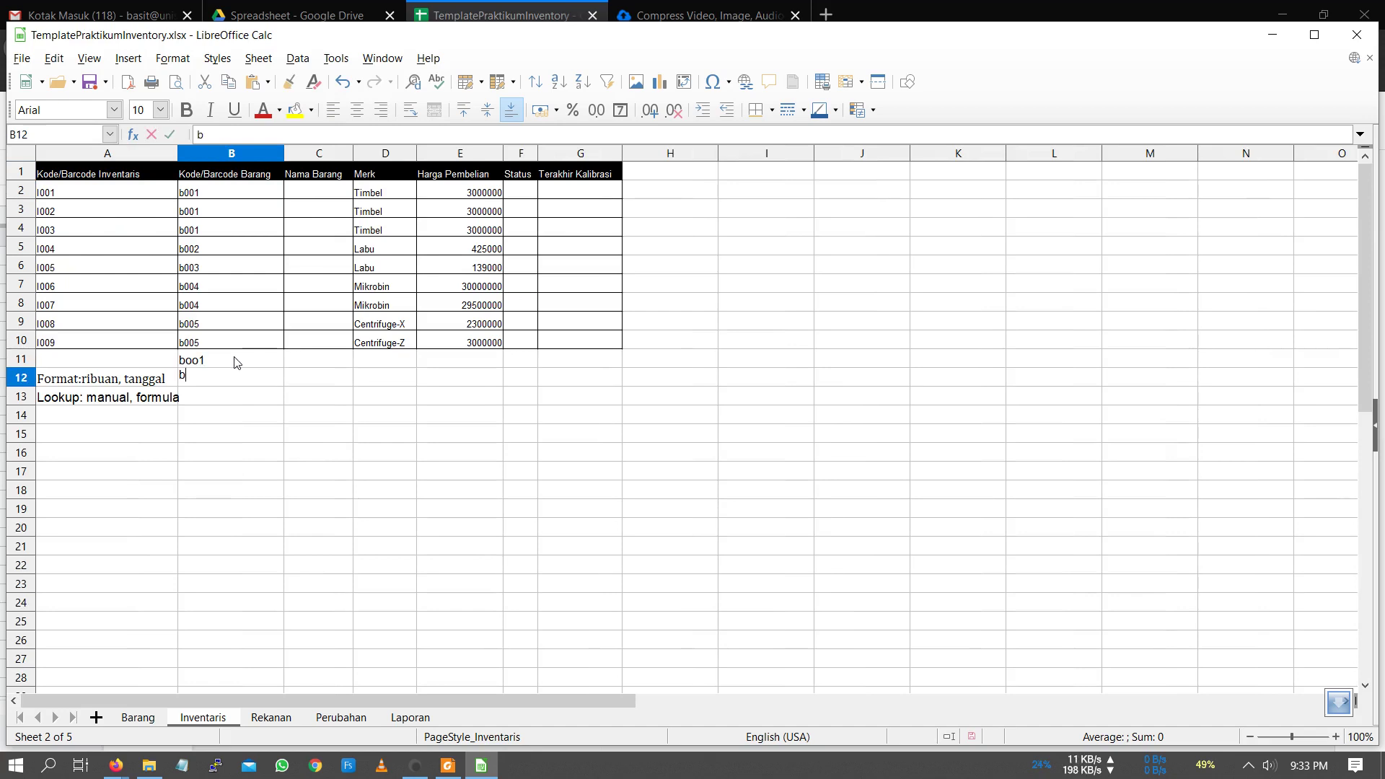
pyautogui.write('00l')
pyautogui.press('Return')
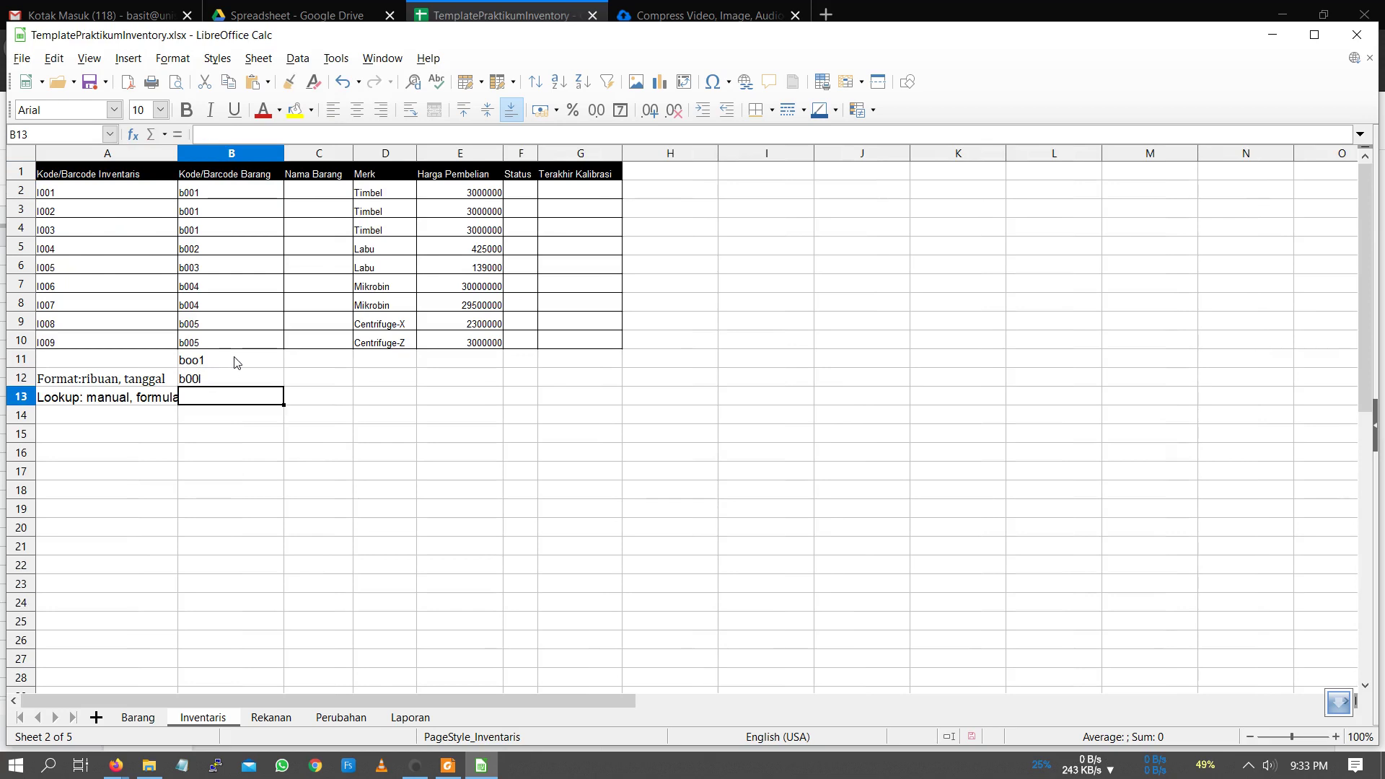
pyautogui.write('b00l')
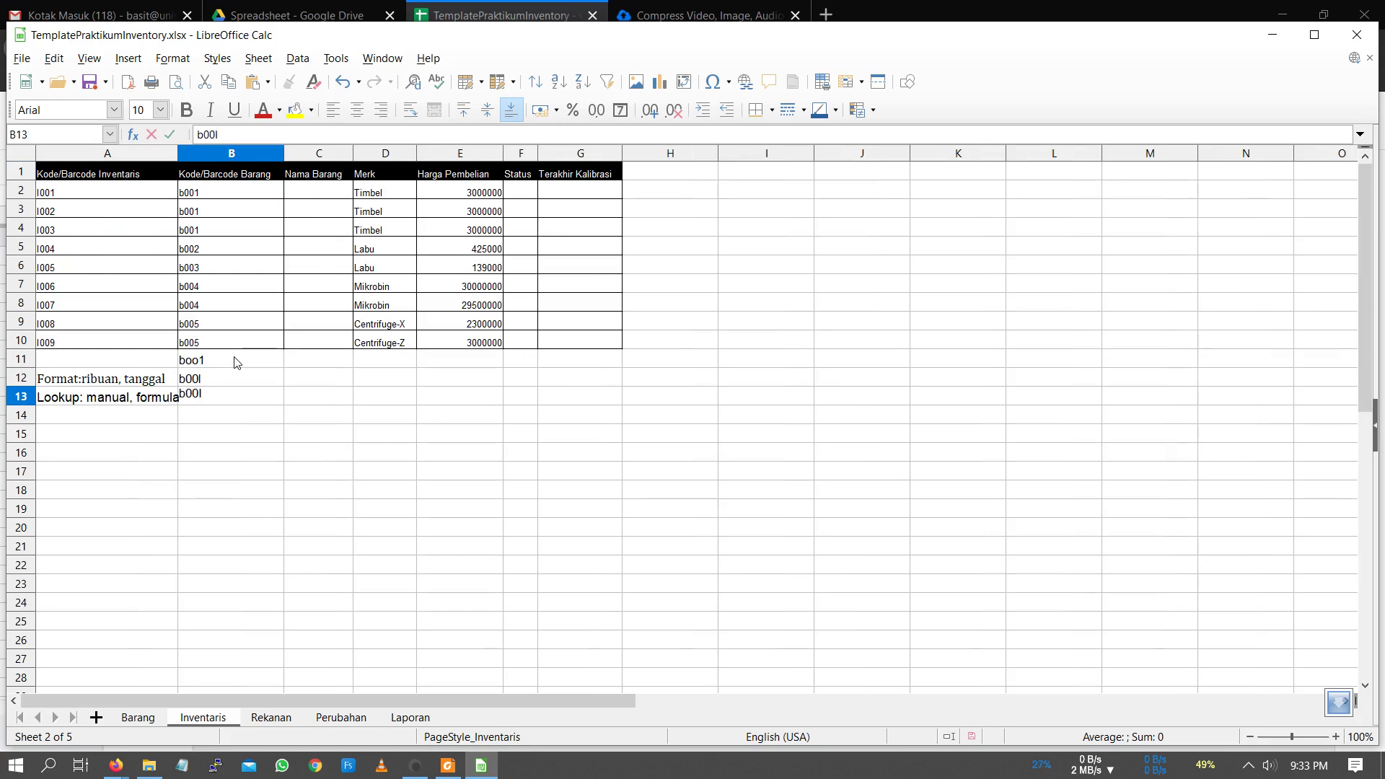
pyautogui.press('Return')
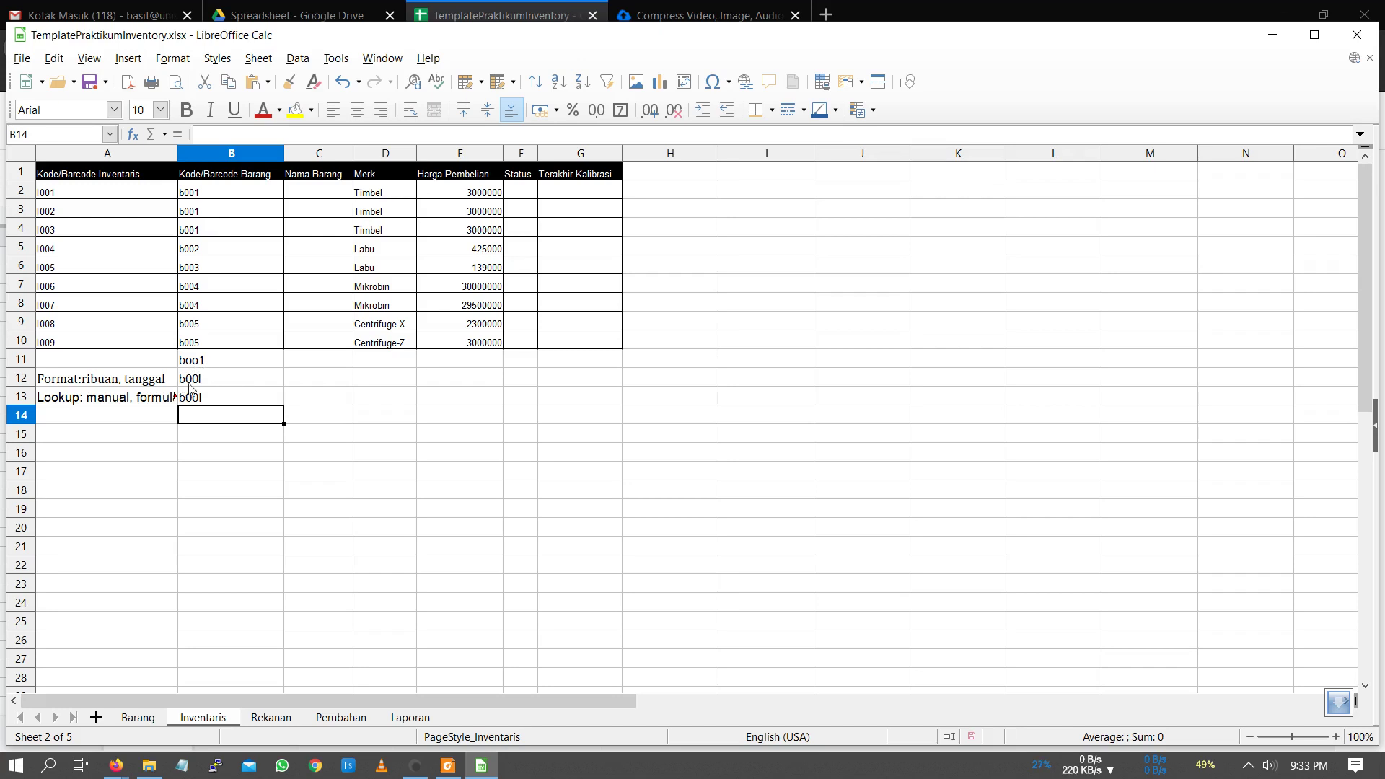
# Clear the three example codes from cells B11:B13 of the Inventaris sheet.
pyautogui.click(213, 401)
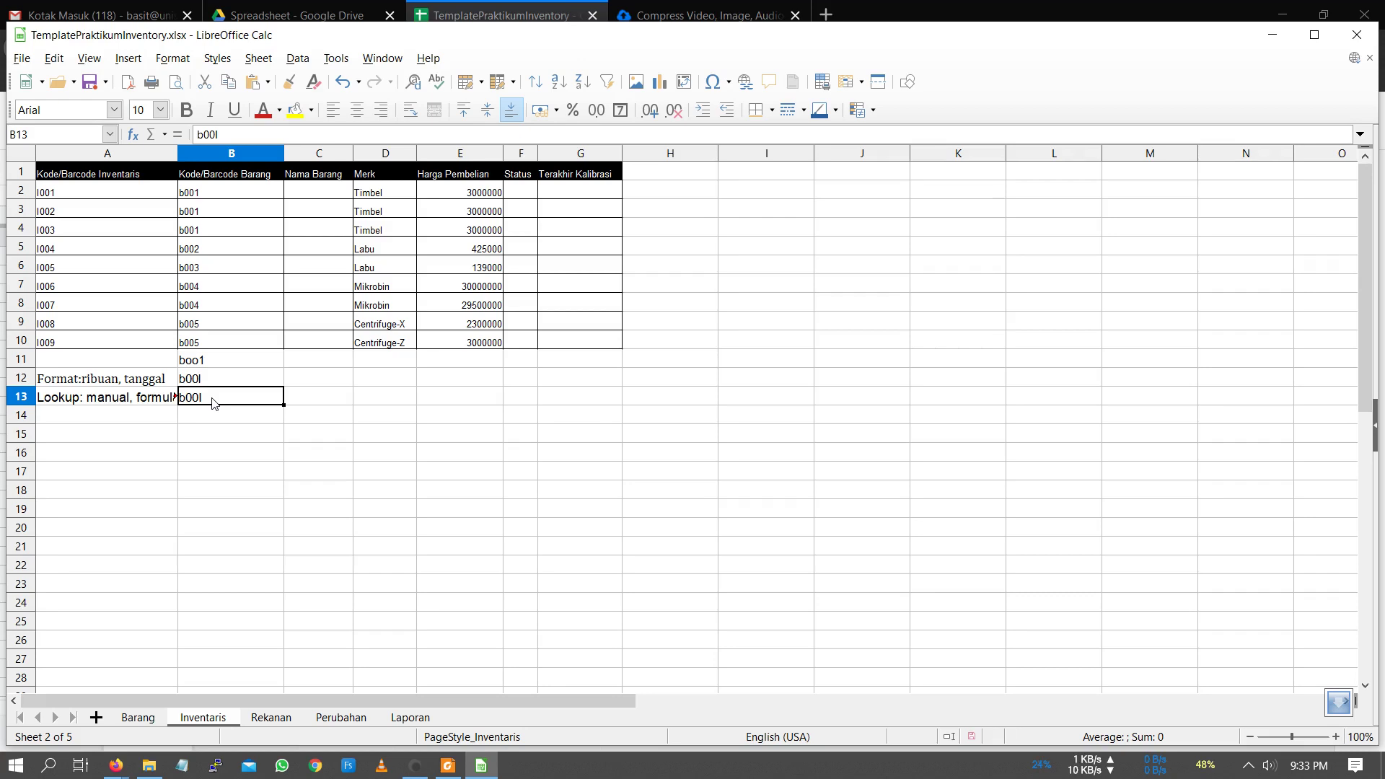
pyautogui.hotkey('shift', 'Up')
pyautogui.hotkey('shift', 'Up')
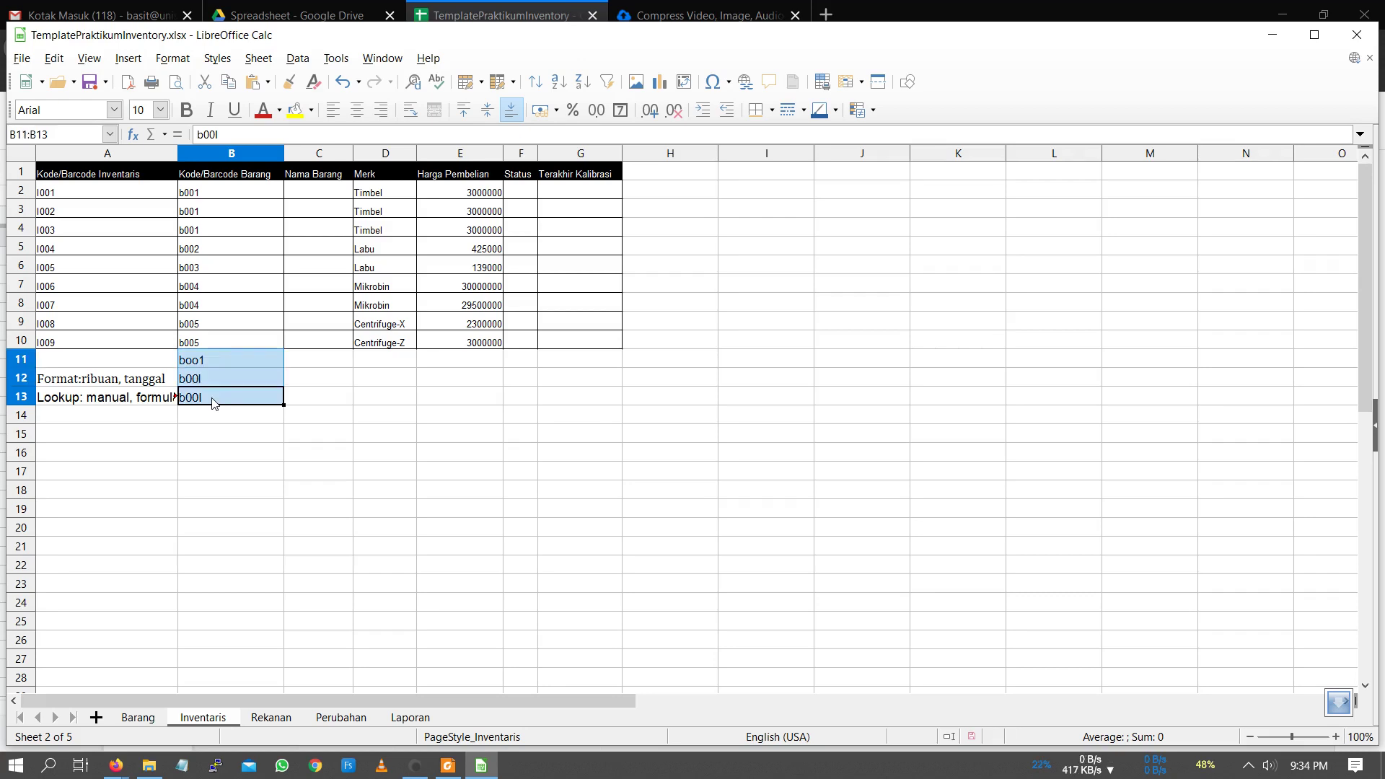
pyautogui.press('Delete')
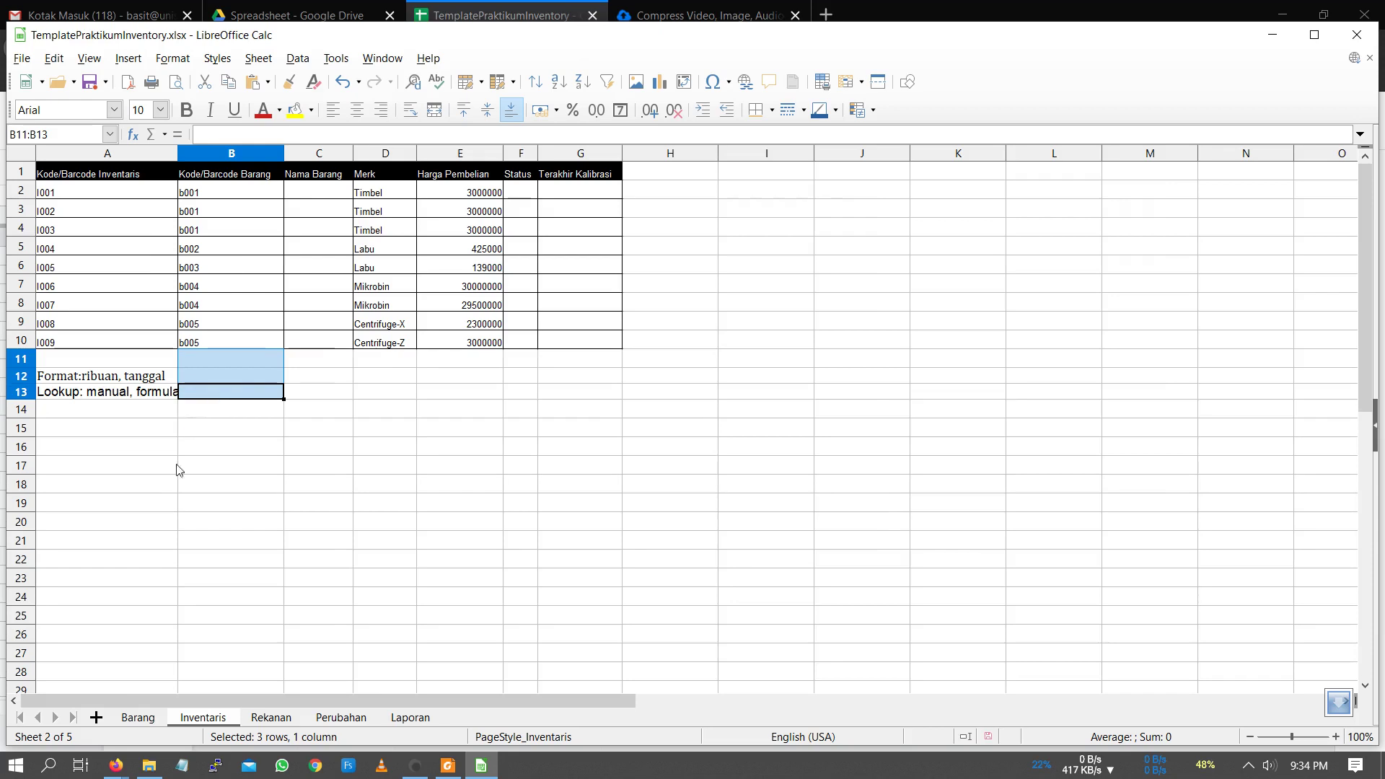
# Compare the number format of item code b001 in cell B2 on the Barang and Inventaris sheets.
pyautogui.click(128, 717)
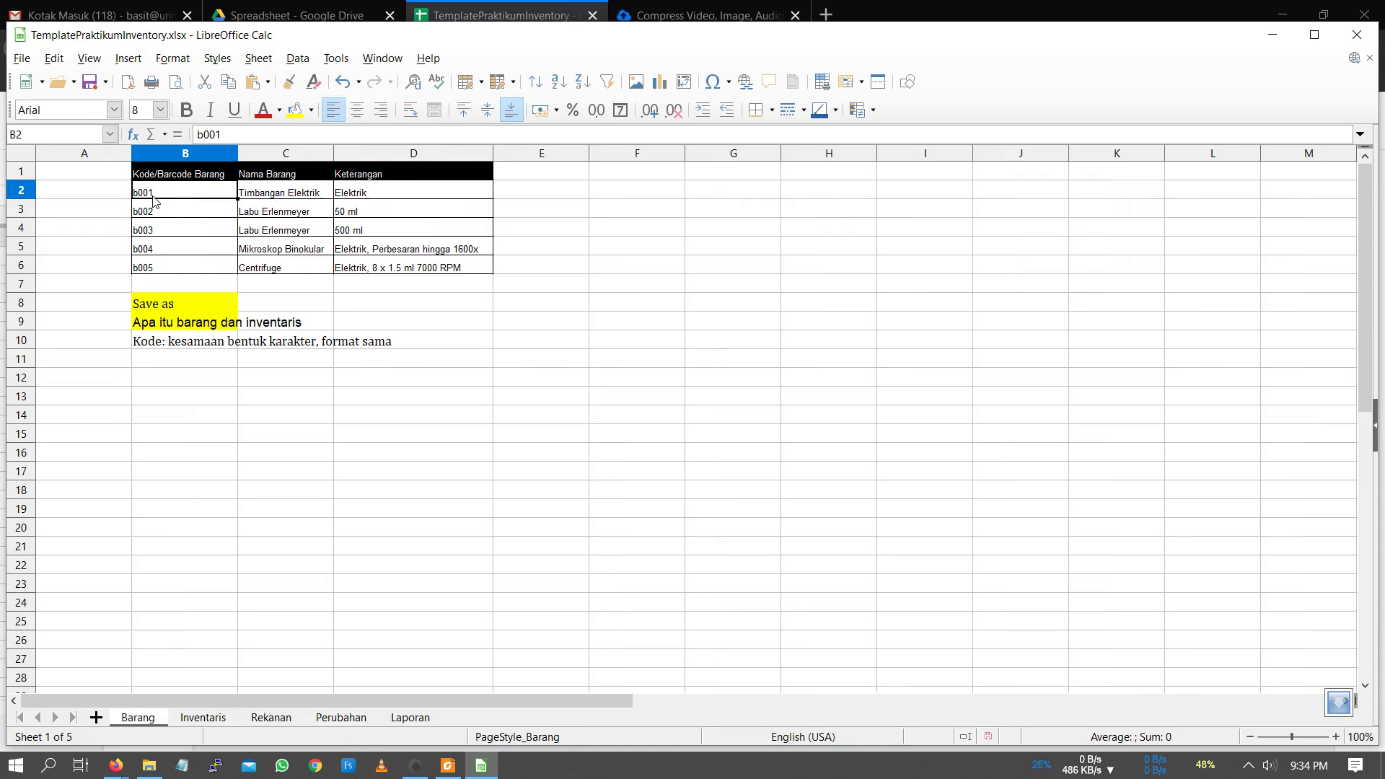
pyautogui.rightClick(153, 201)
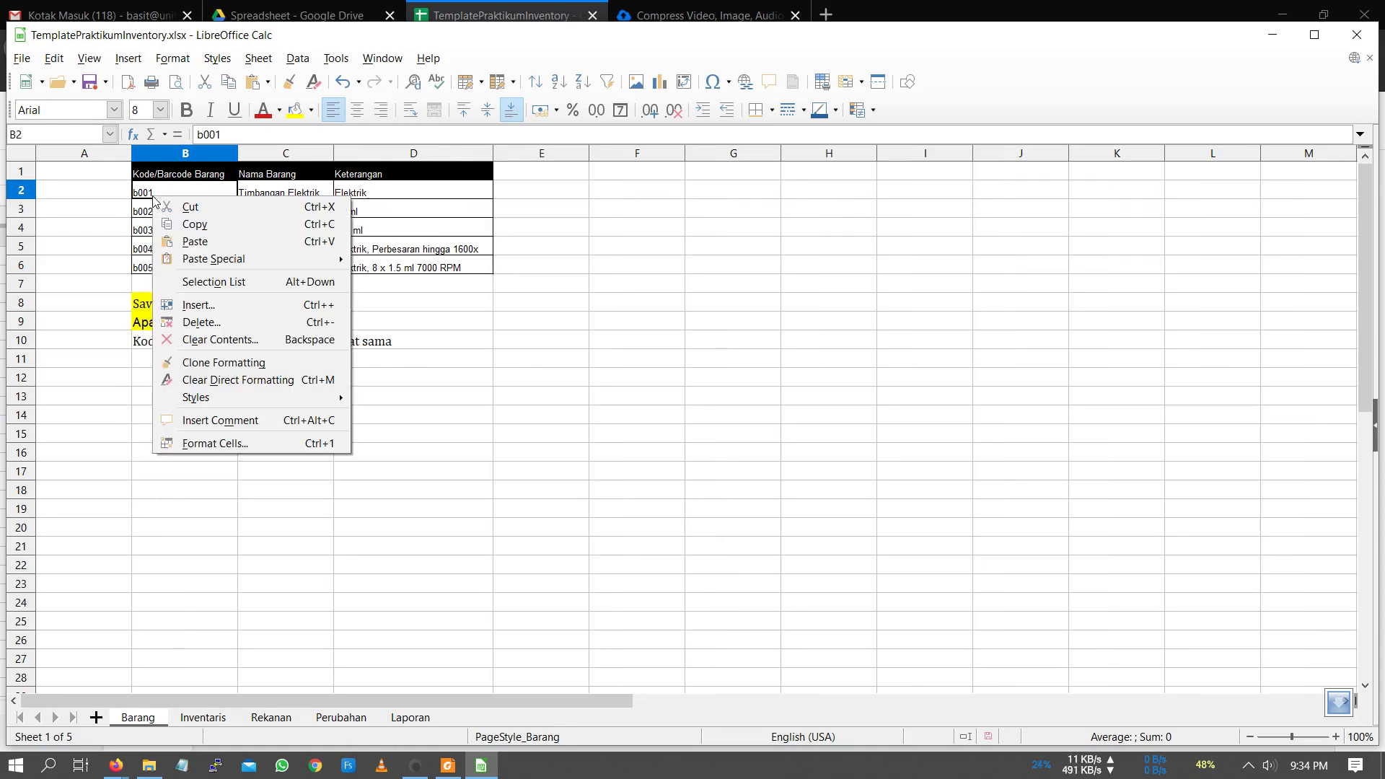
pyautogui.click(274, 444)
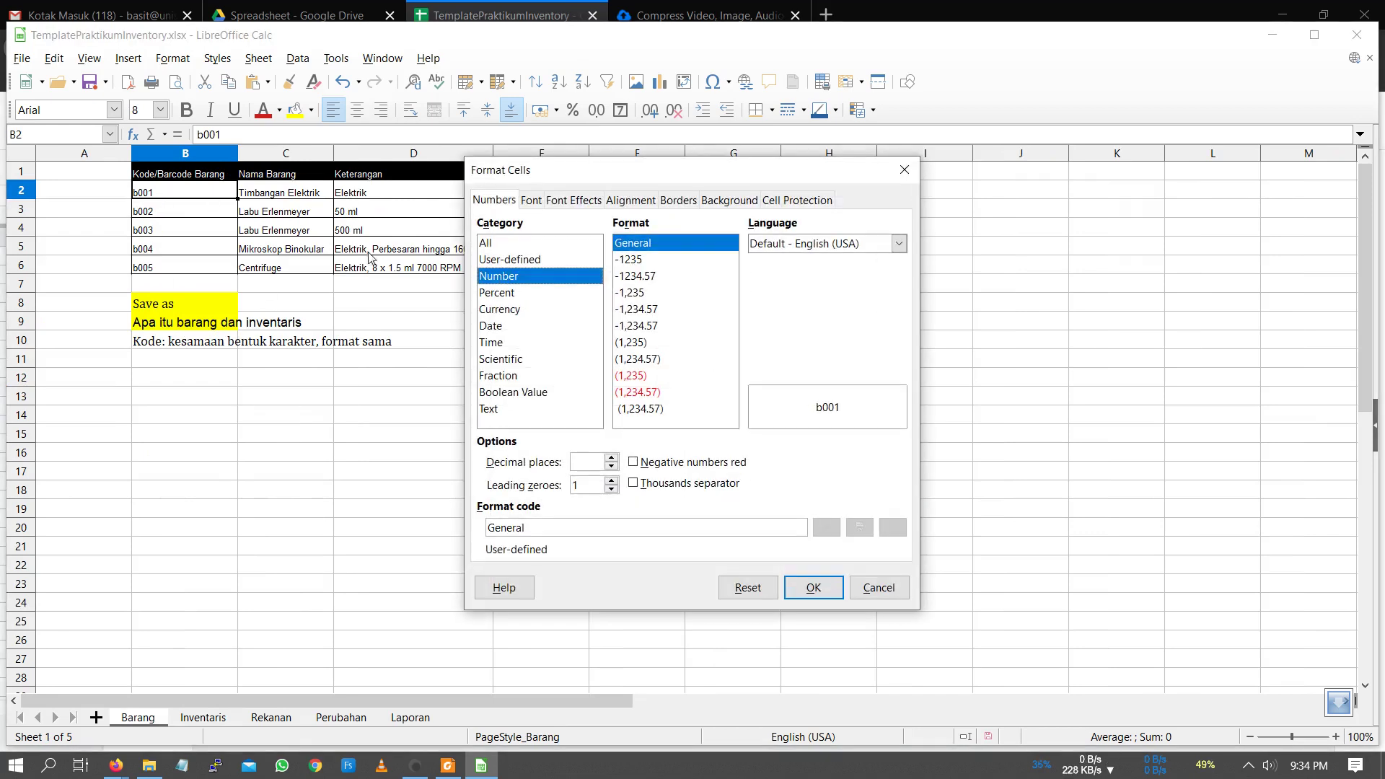
pyautogui.click(904, 170)
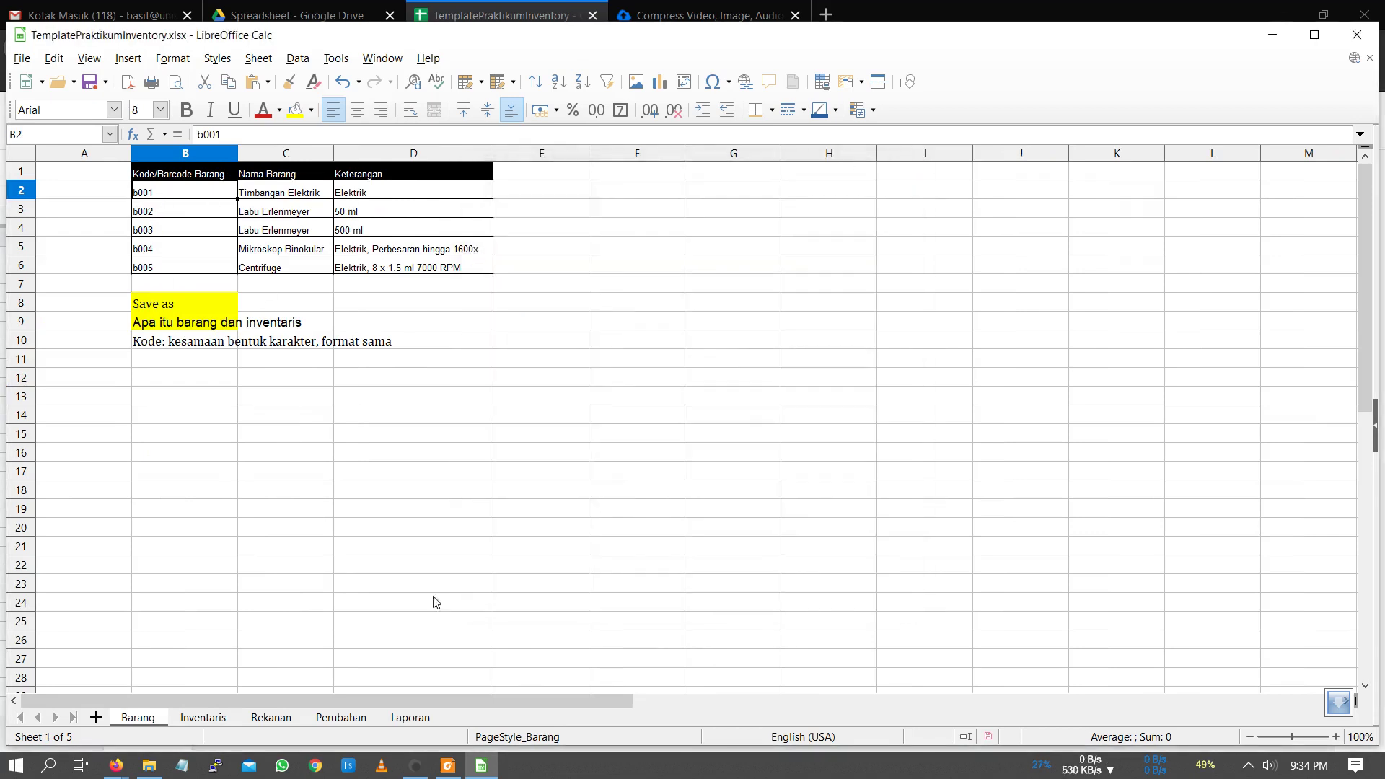
pyautogui.click(205, 718)
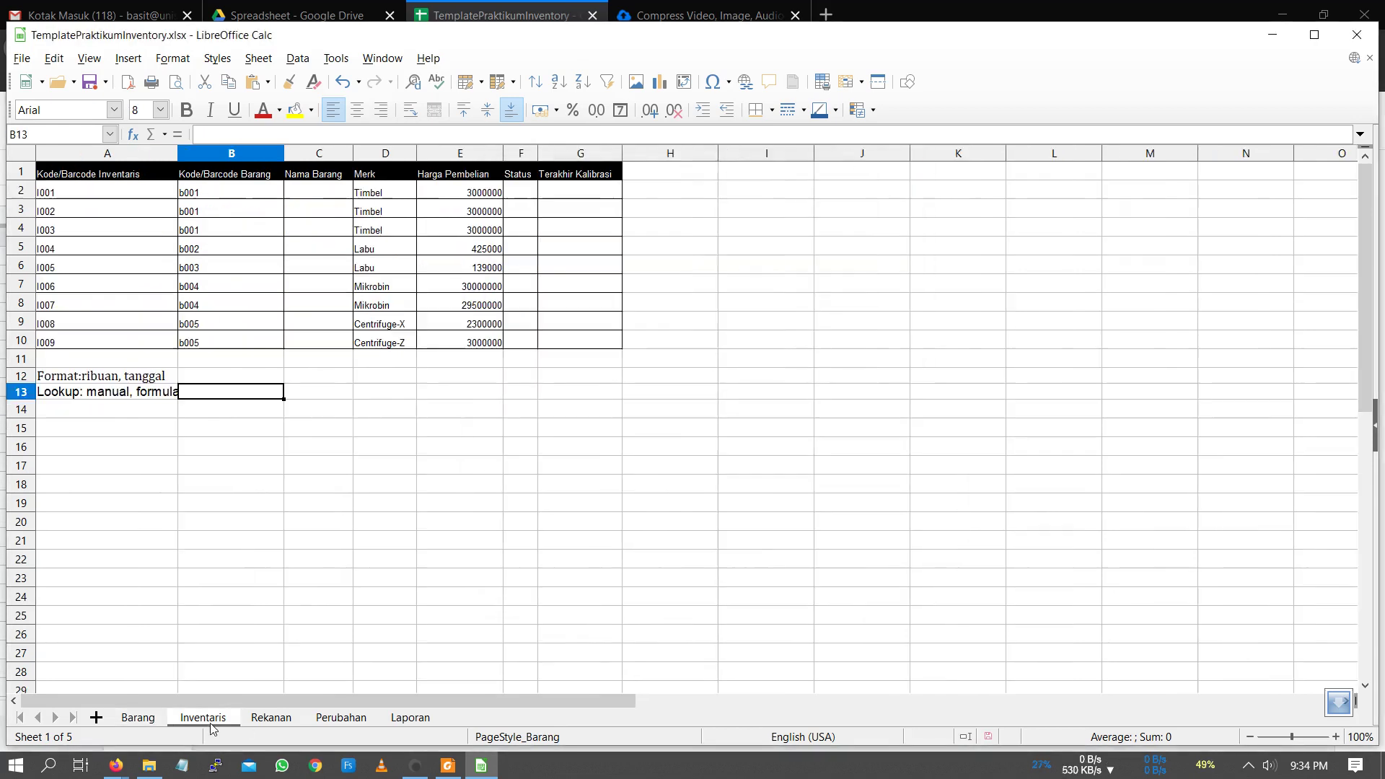
pyautogui.rightClick(193, 190)
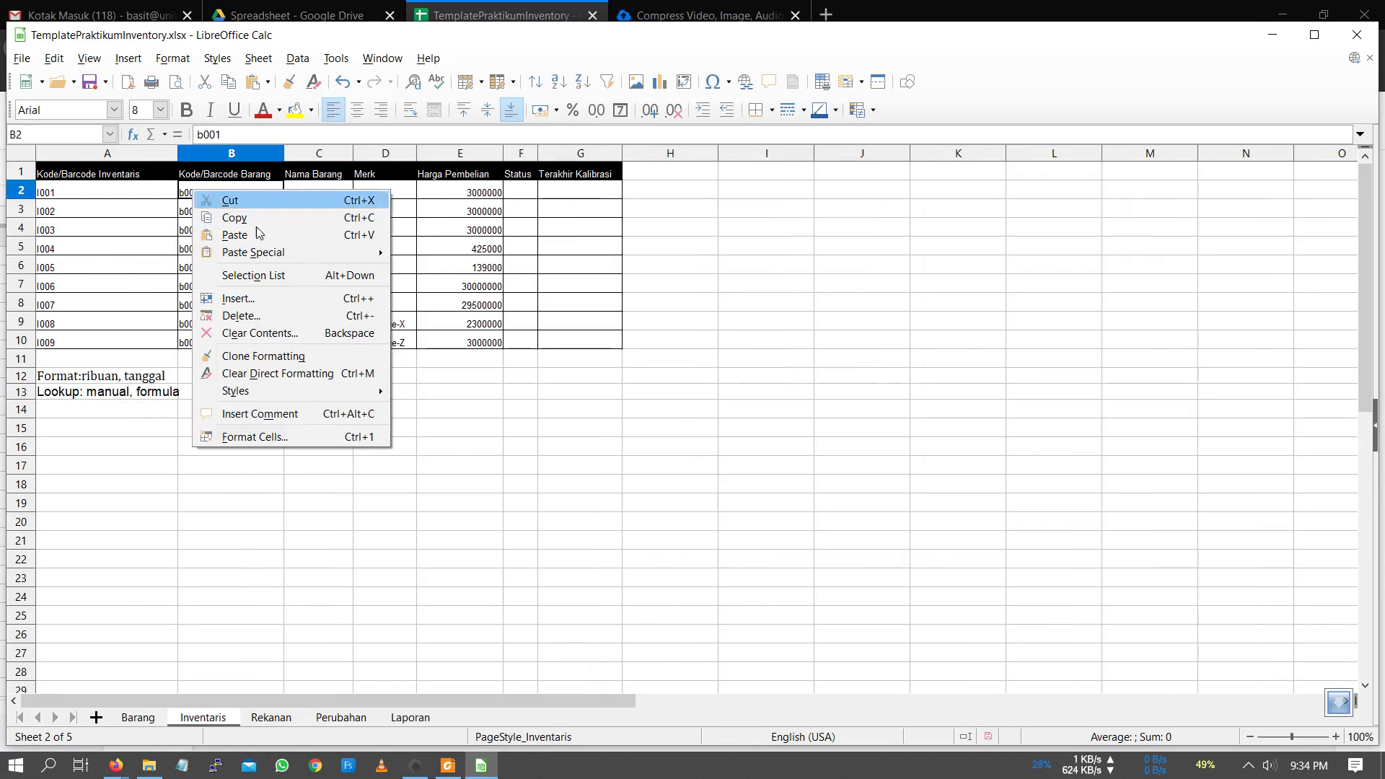
pyautogui.click(273, 435)
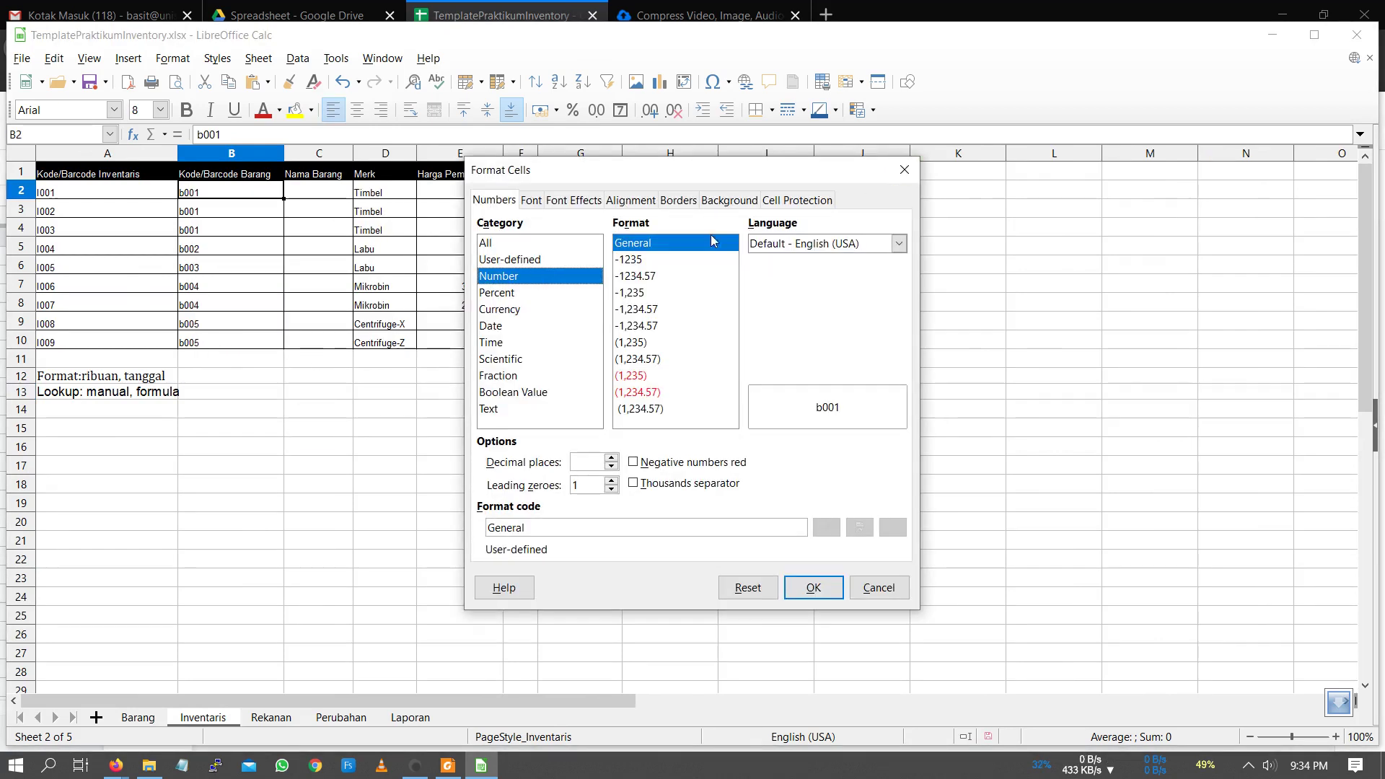
pyautogui.click(894, 174)
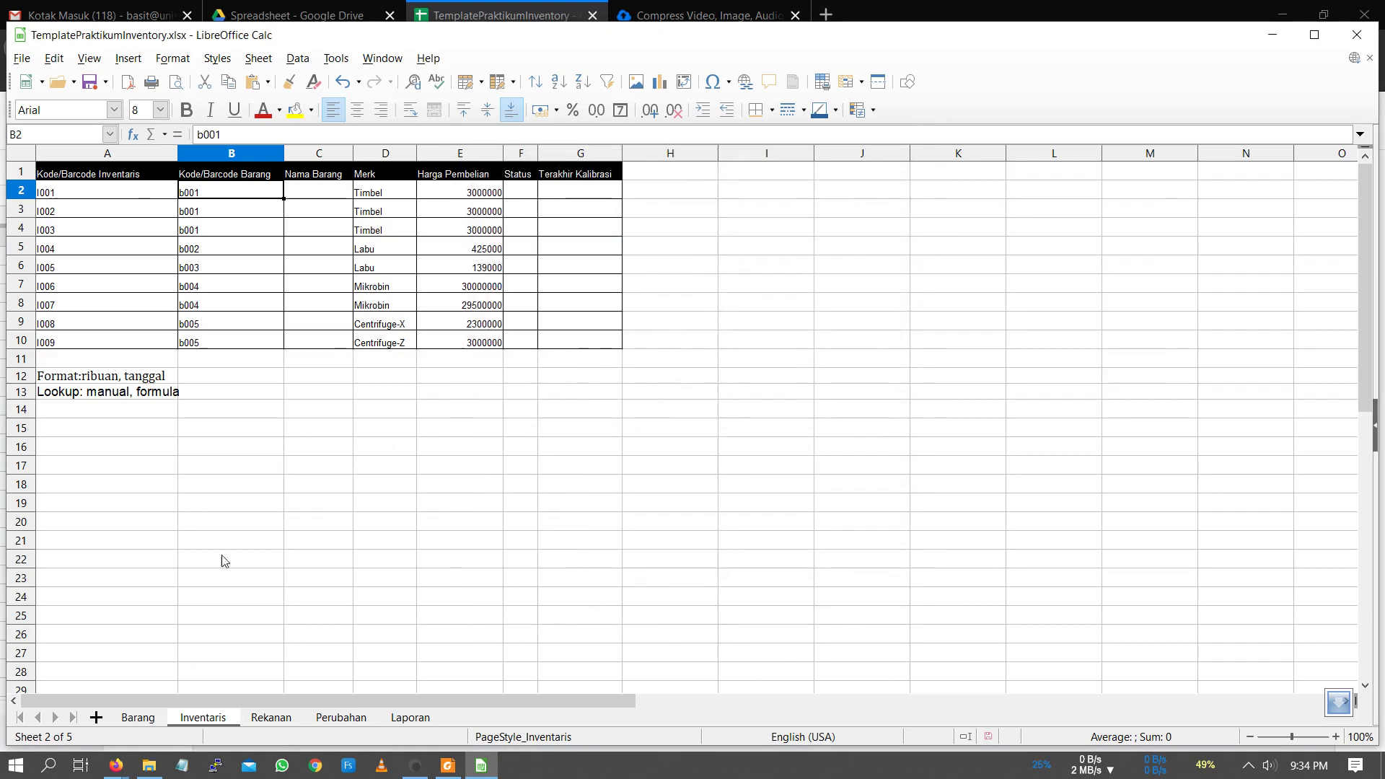
# Give the "Kode: kesamaan bentuk karakter, format sama" note in B10 of the Barang sheet a yellow background.
pyautogui.click(132, 719)
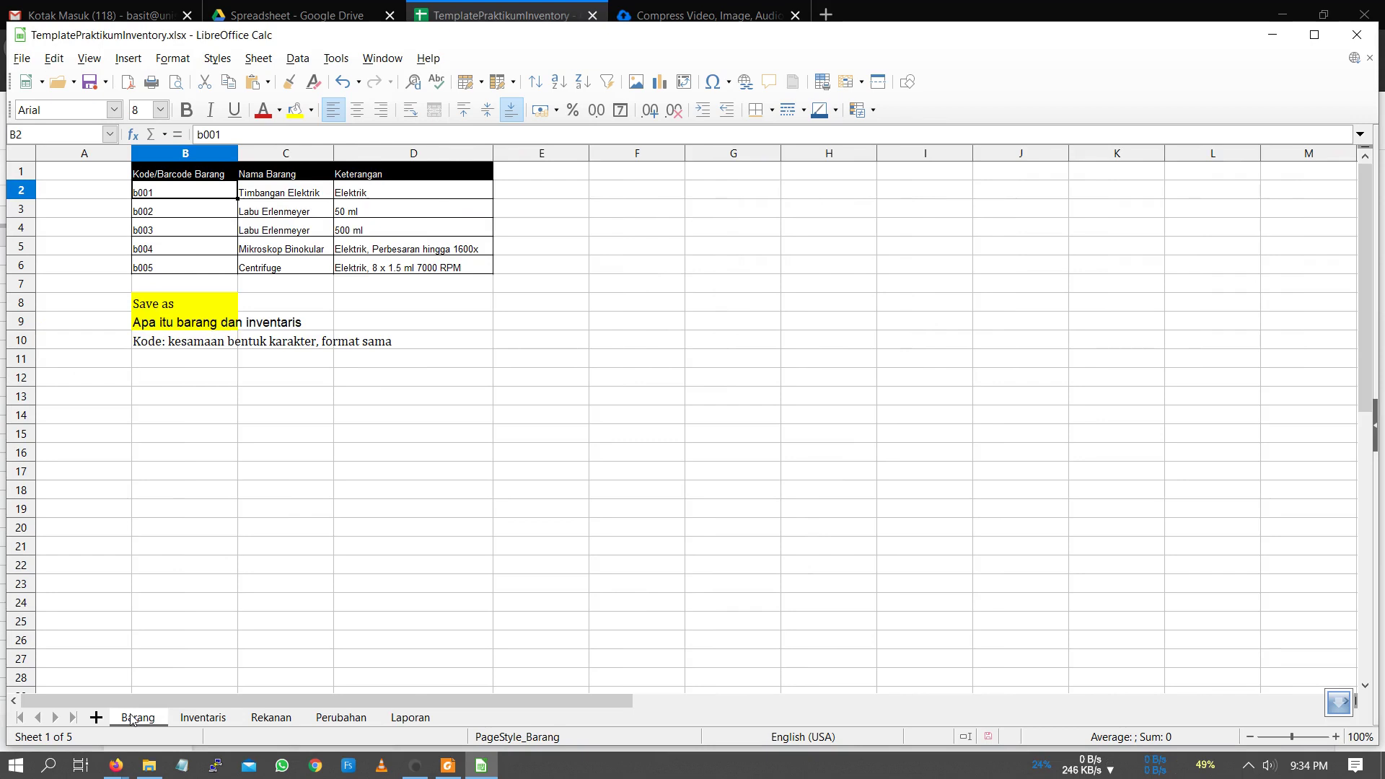
pyautogui.click(160, 350)
pyautogui.click(296, 110)
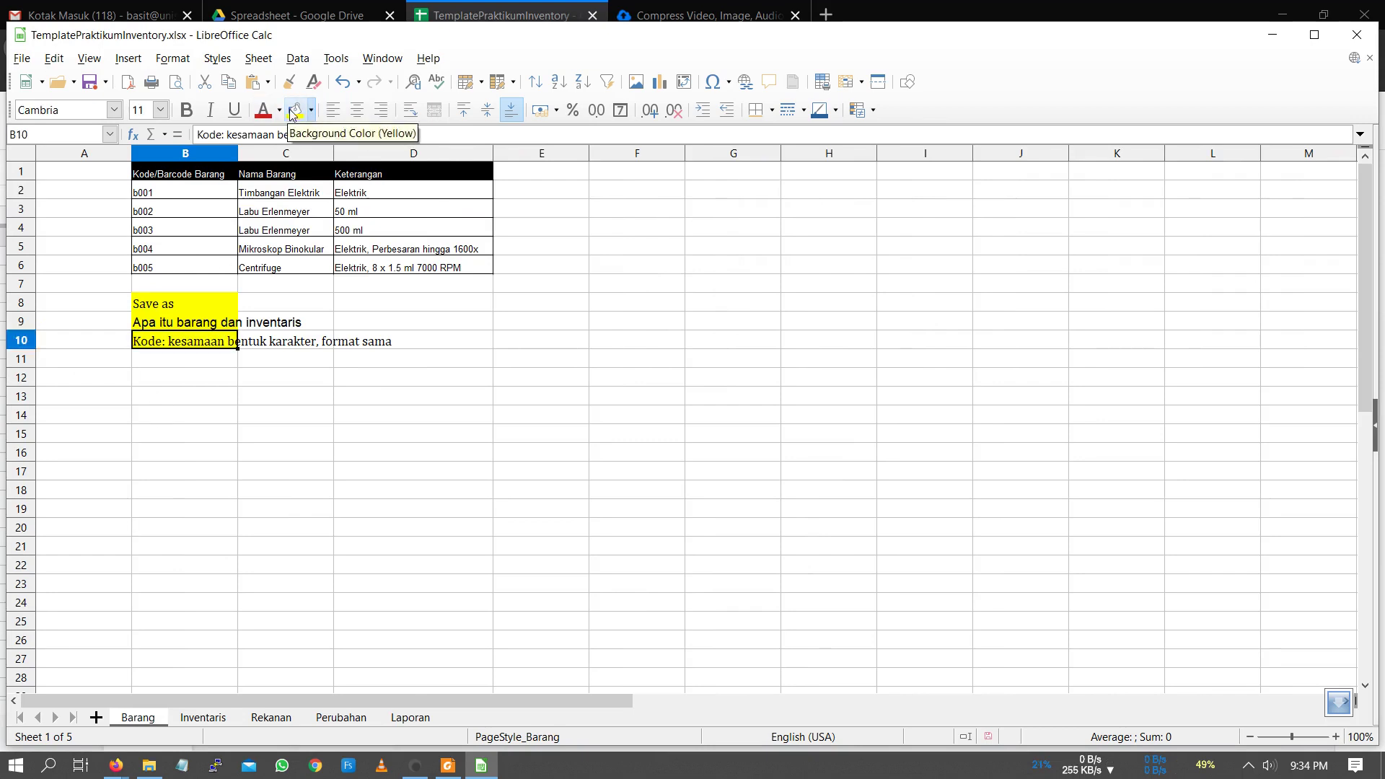
# Show the Inventaris sheet and arrange the Calc window side by side with the Google Sheets browser window, widening Calc slightly.
pyautogui.click(195, 719)
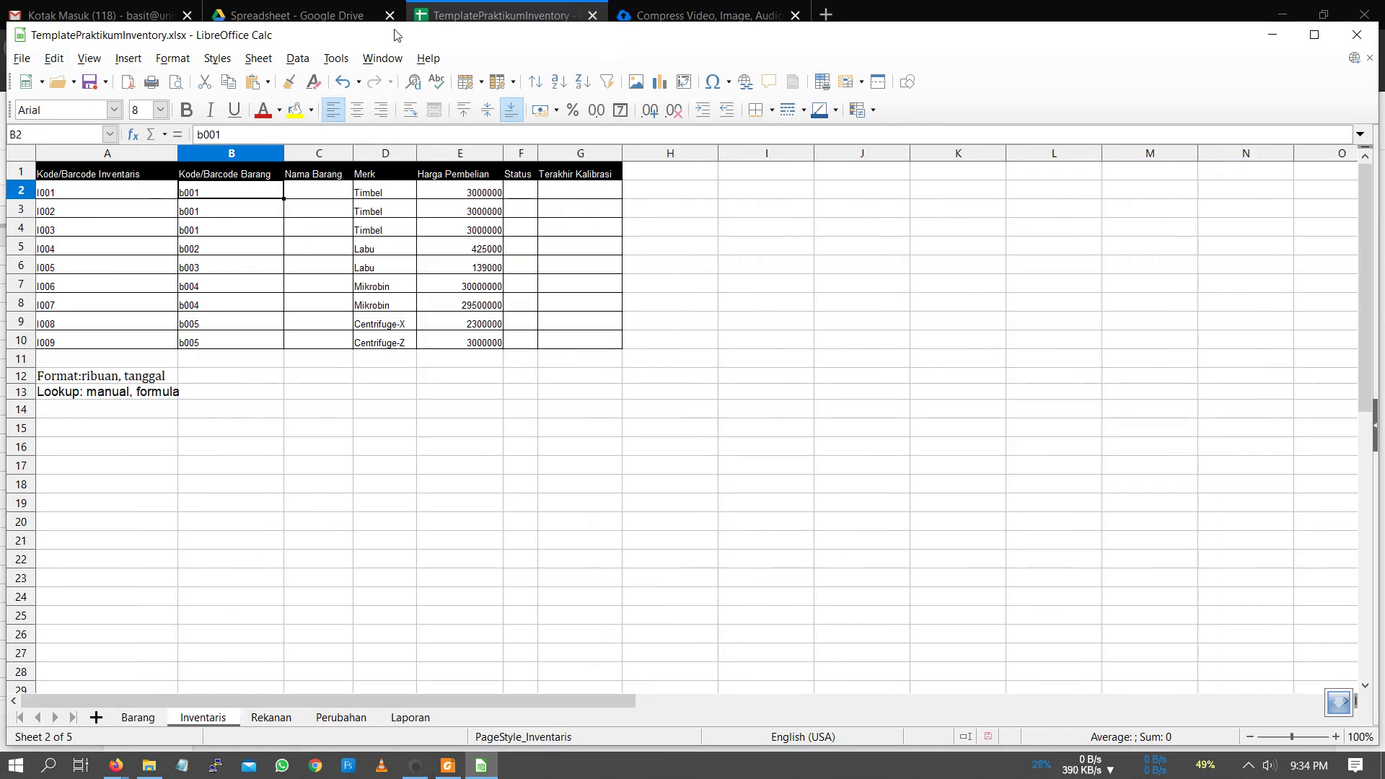
pyautogui.moveTo(394, 30); pyautogui.dragTo(1384, 211)
pyautogui.click(465, 271)
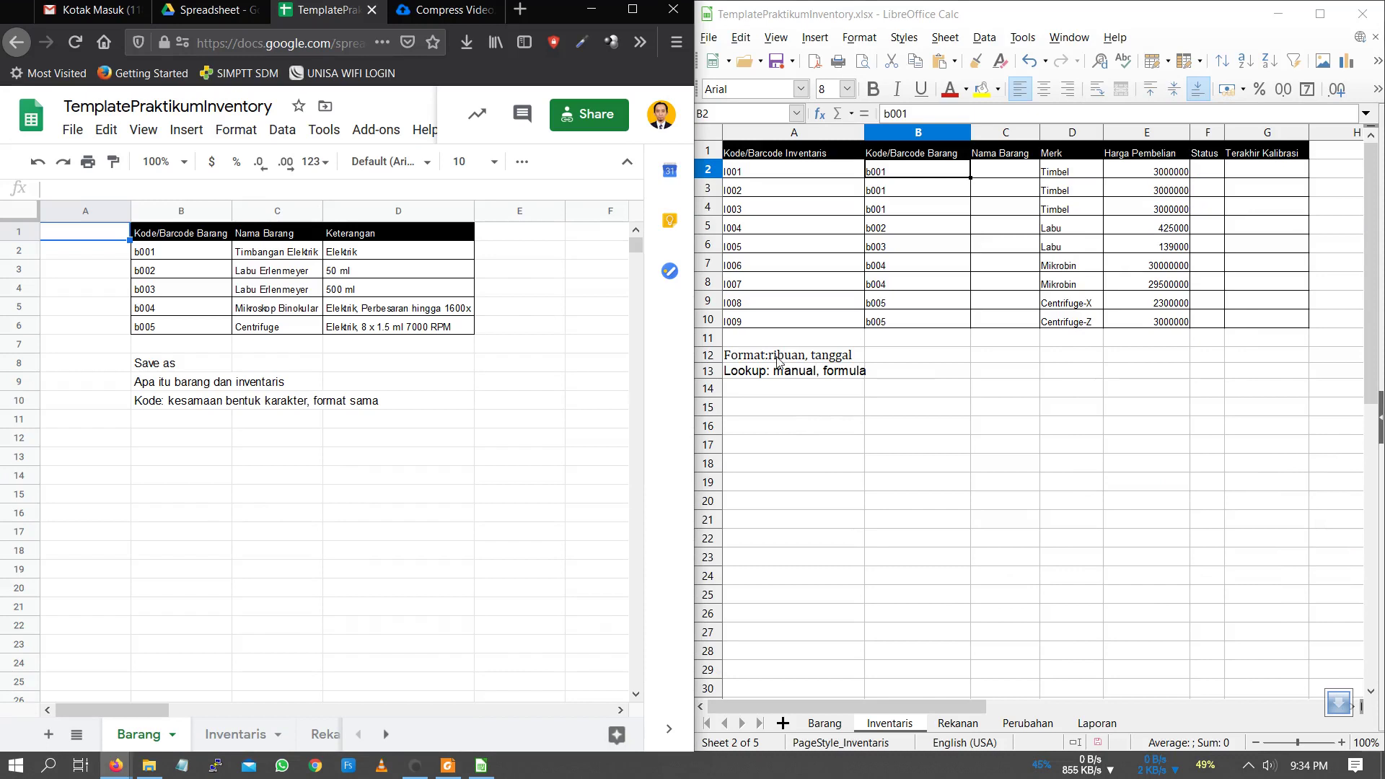
pyautogui.click(1002, 178)
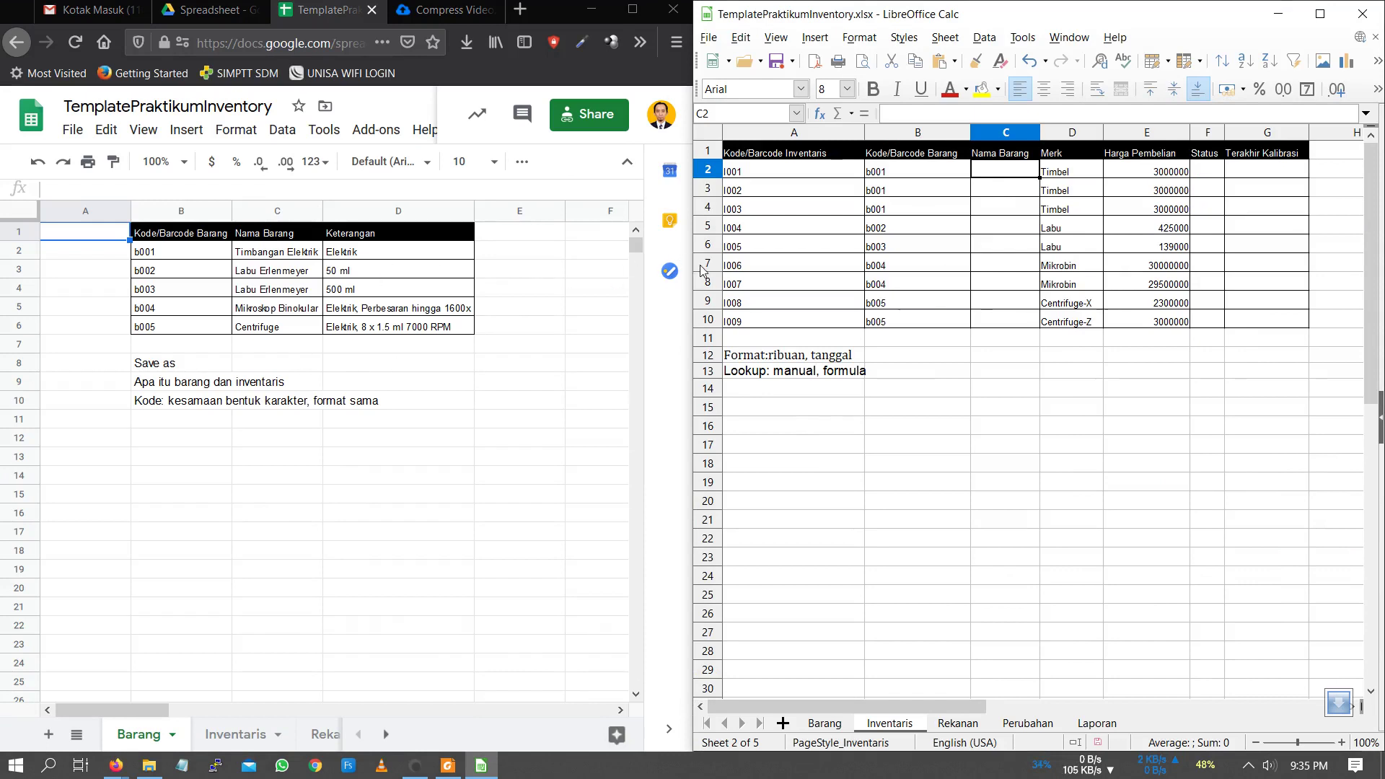
pyautogui.moveTo(695, 265); pyautogui.dragTo(640, 266)
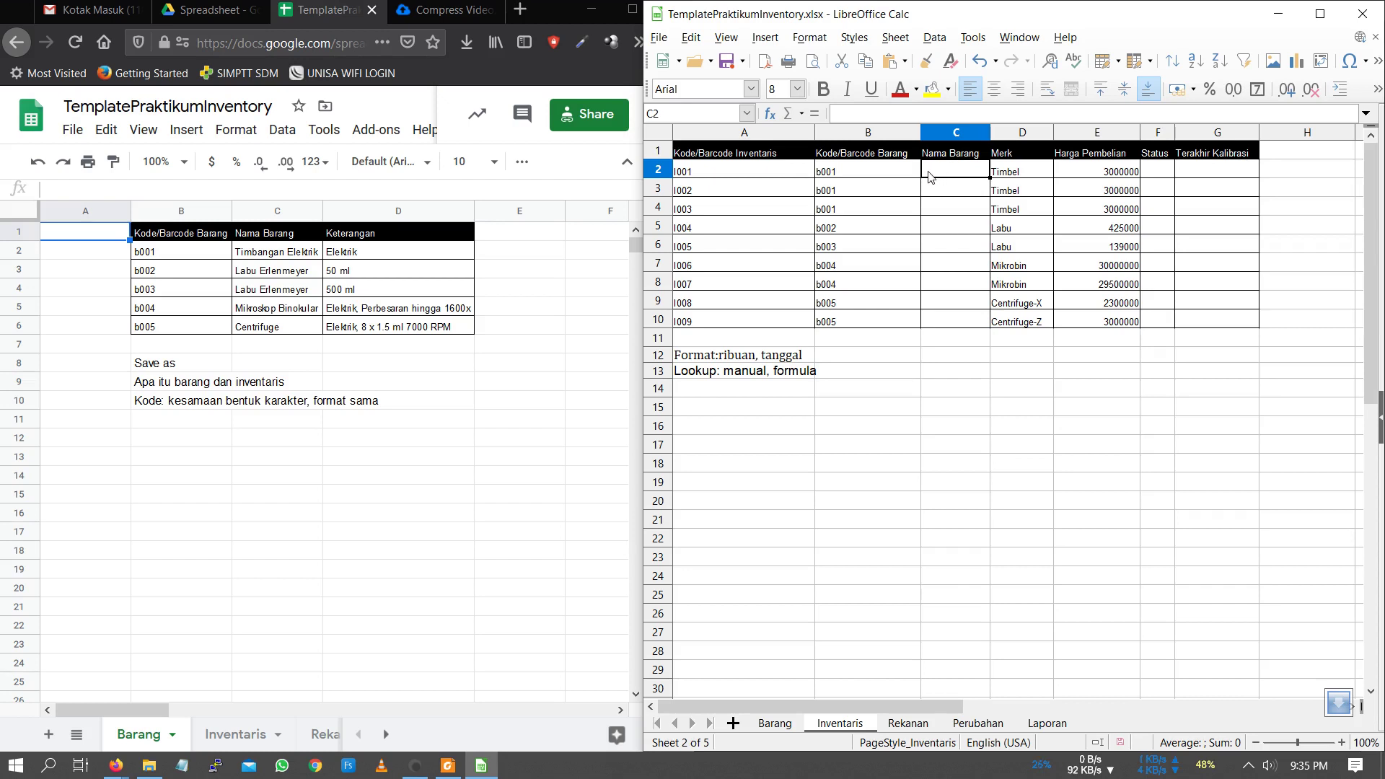
# On the Inventaris sheet, give the empty Nama Barang cell C2 a yellow background and code cell B2 a lime green one.
pyautogui.click(873, 172)
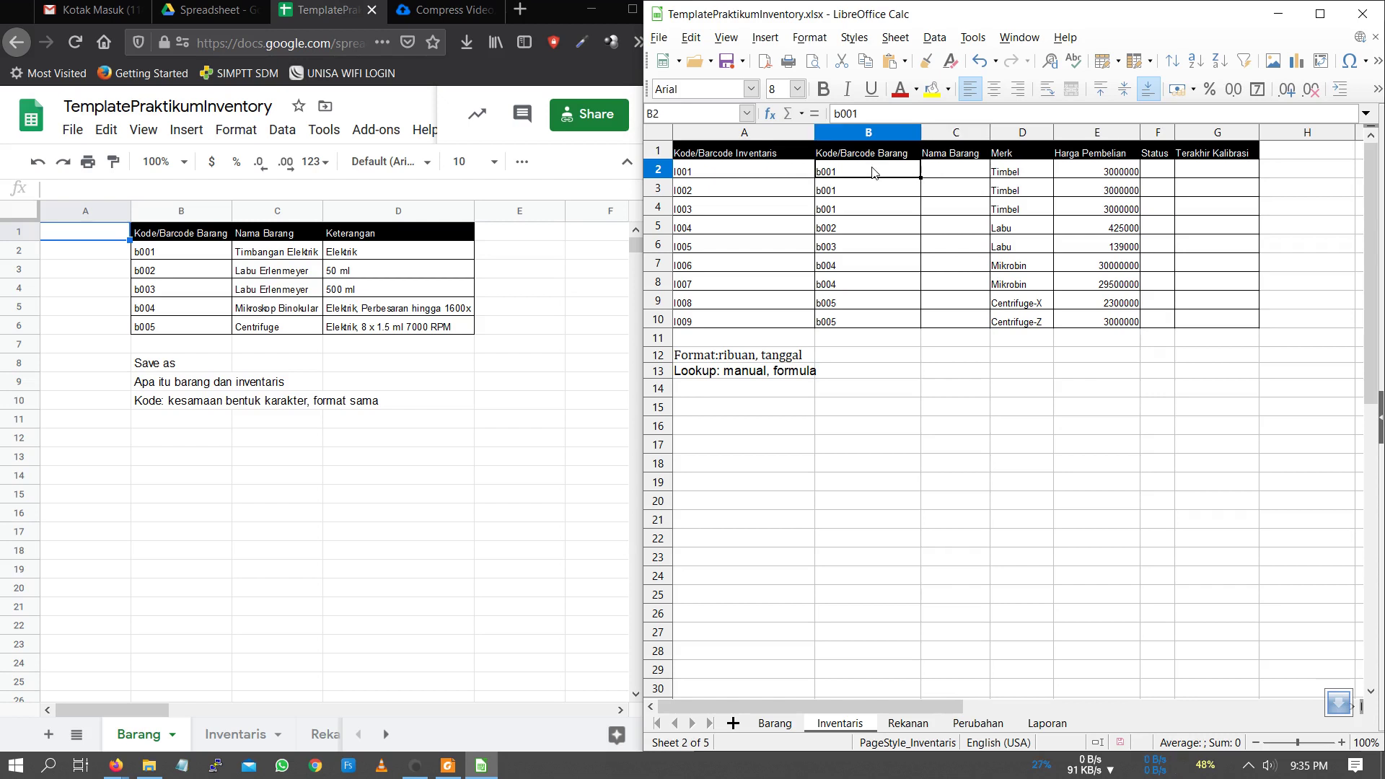
pyautogui.click(938, 172)
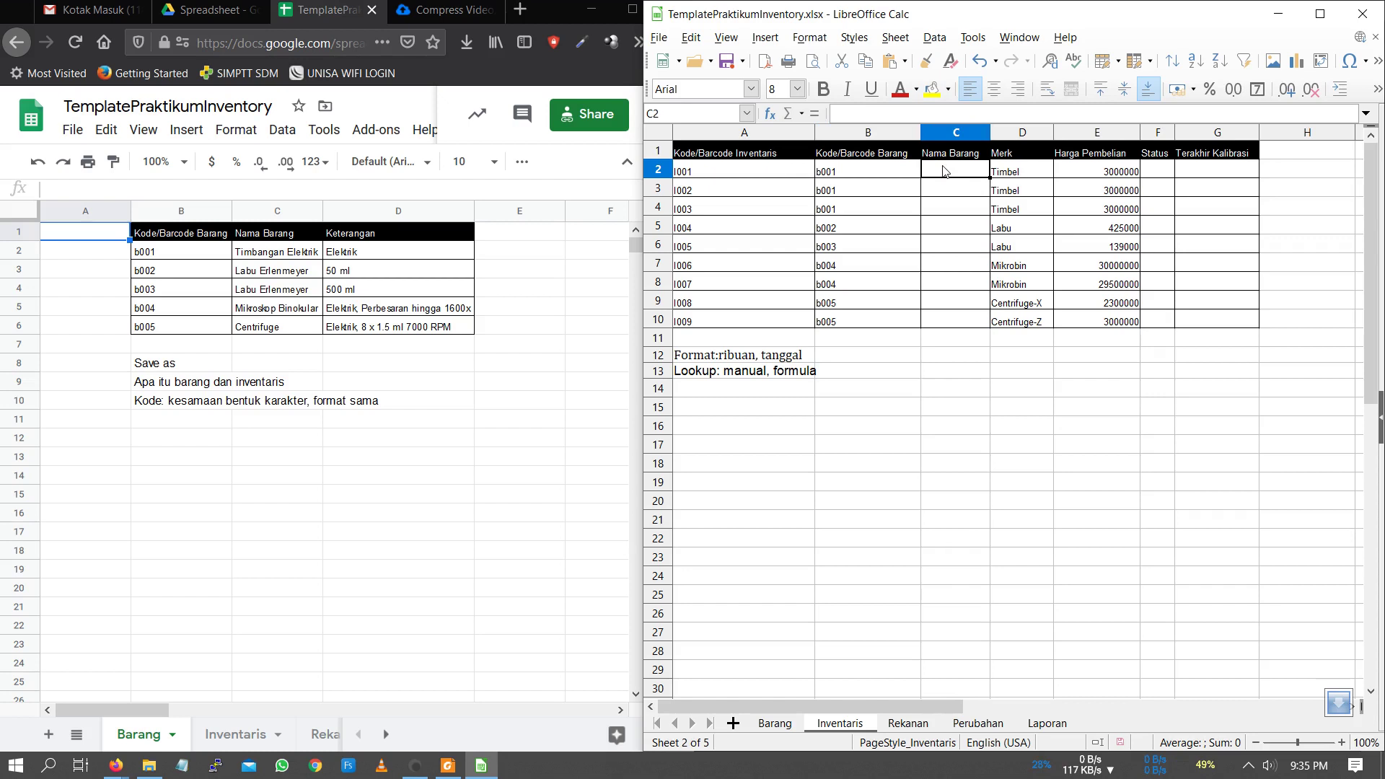
pyautogui.click(932, 89)
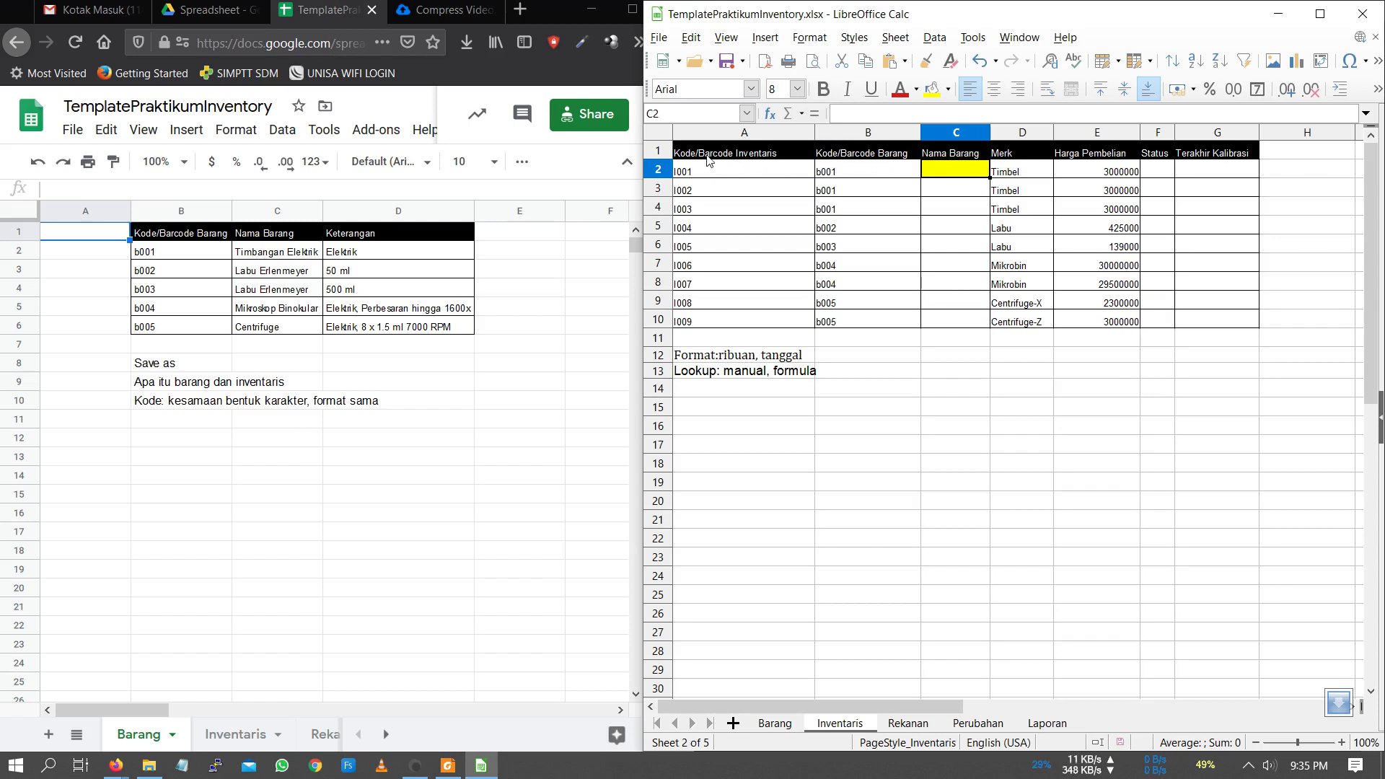
pyautogui.click(862, 173)
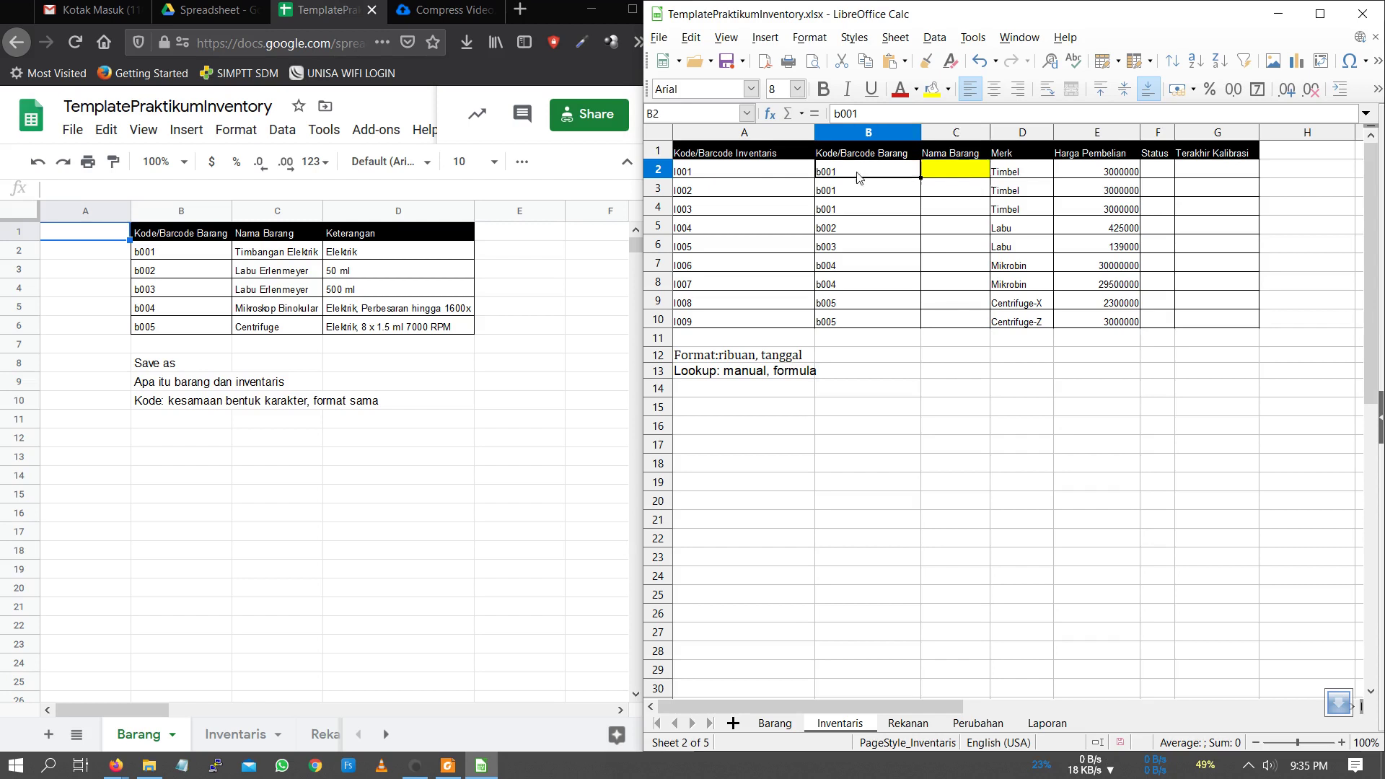
pyautogui.click(948, 89)
pyautogui.click(936, 171)
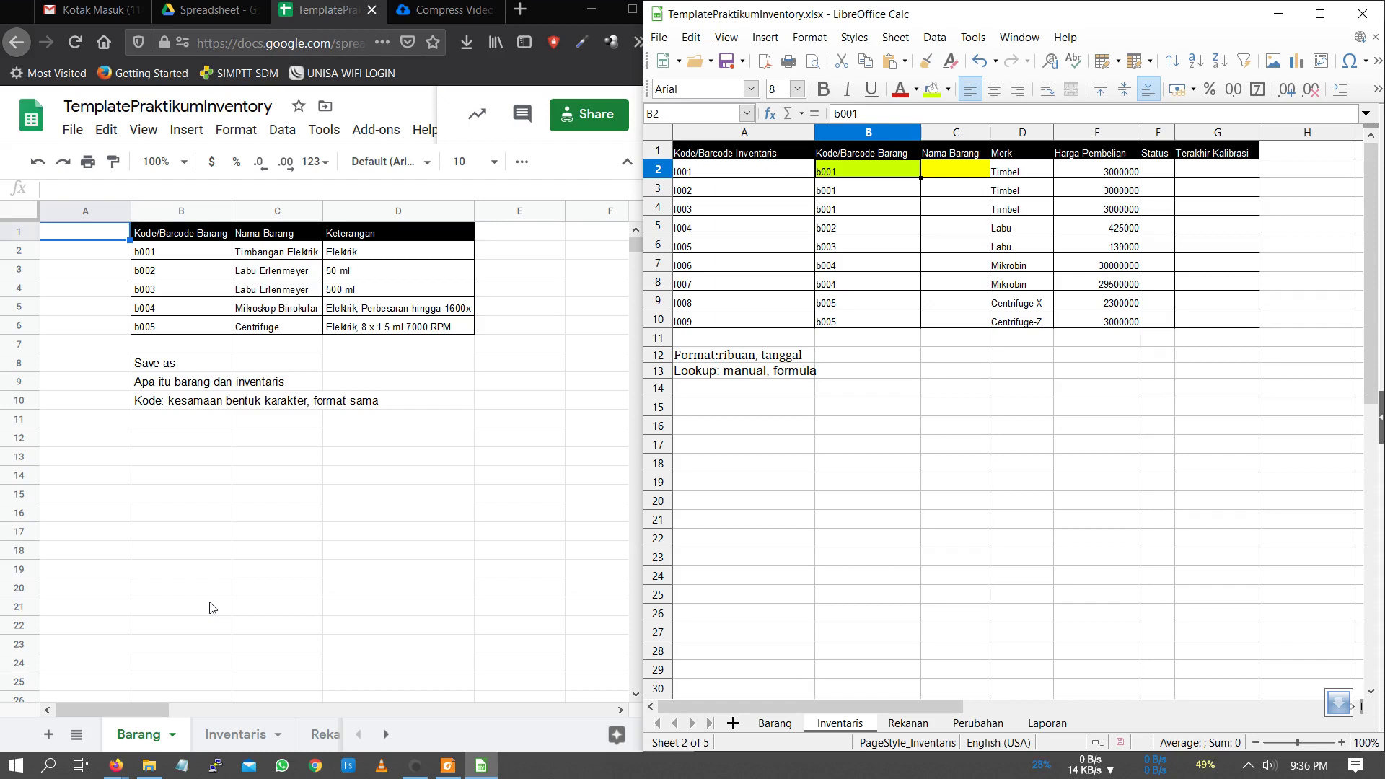
# Look up b001 on the Barang sheet in Google Sheets and enter its name Timbangan Elektrik in C2 of Calc's Inventaris sheet.
pyautogui.click(187, 254)
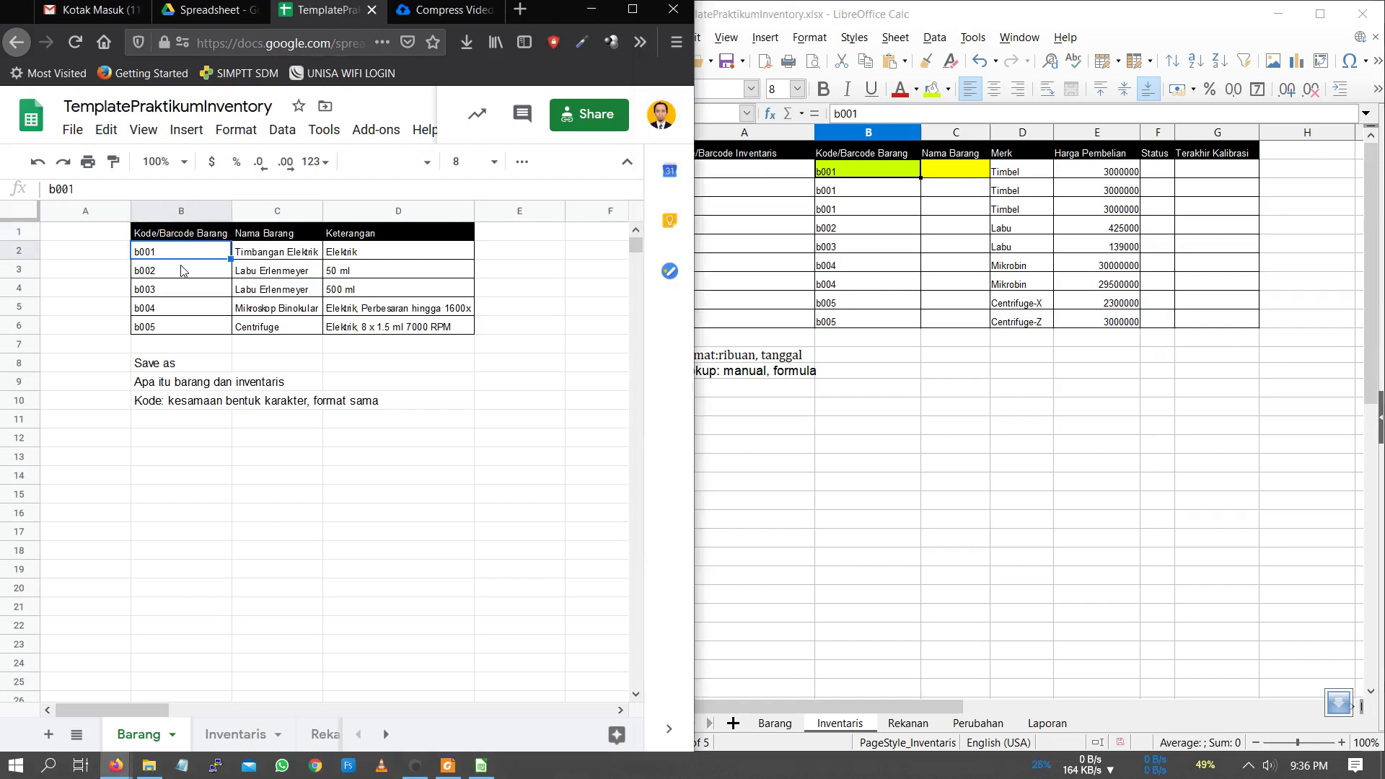
pyautogui.click(253, 257)
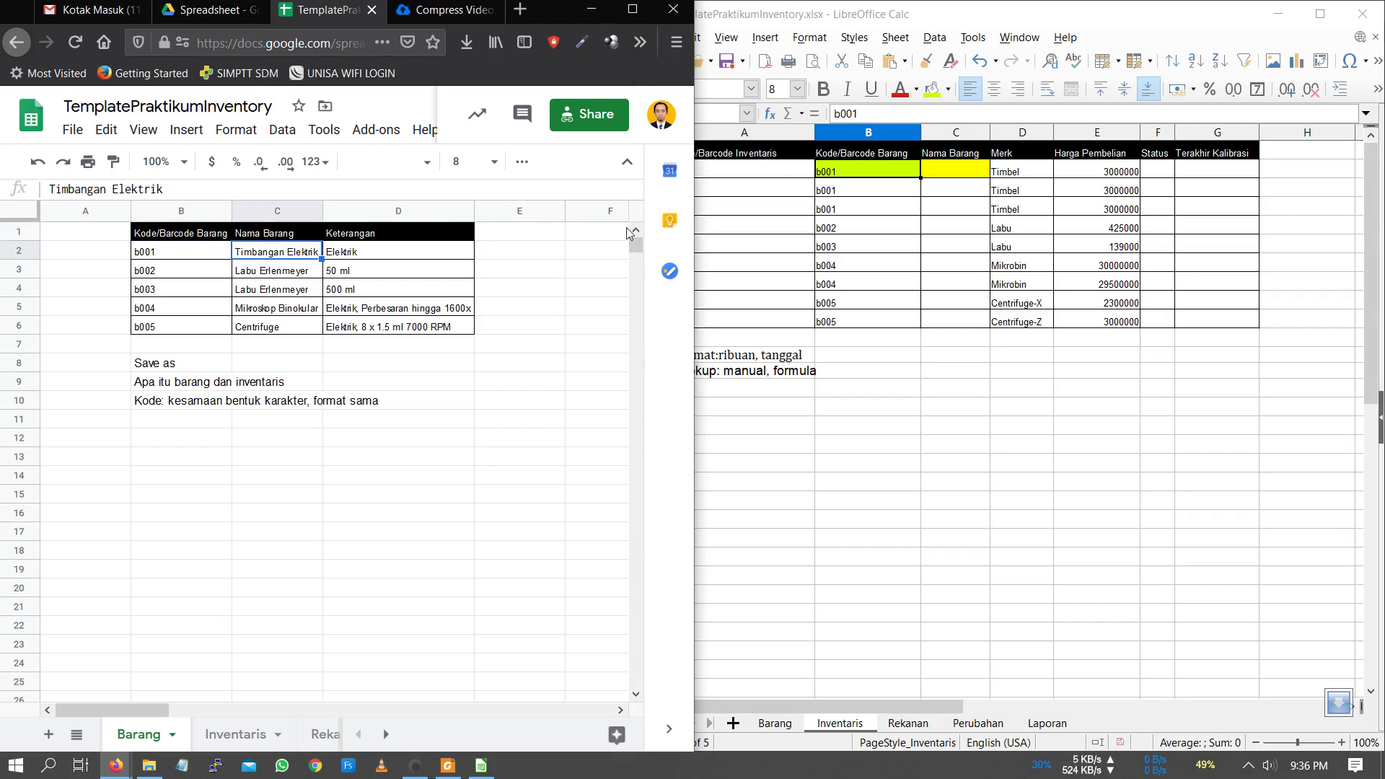
pyautogui.click(937, 173)
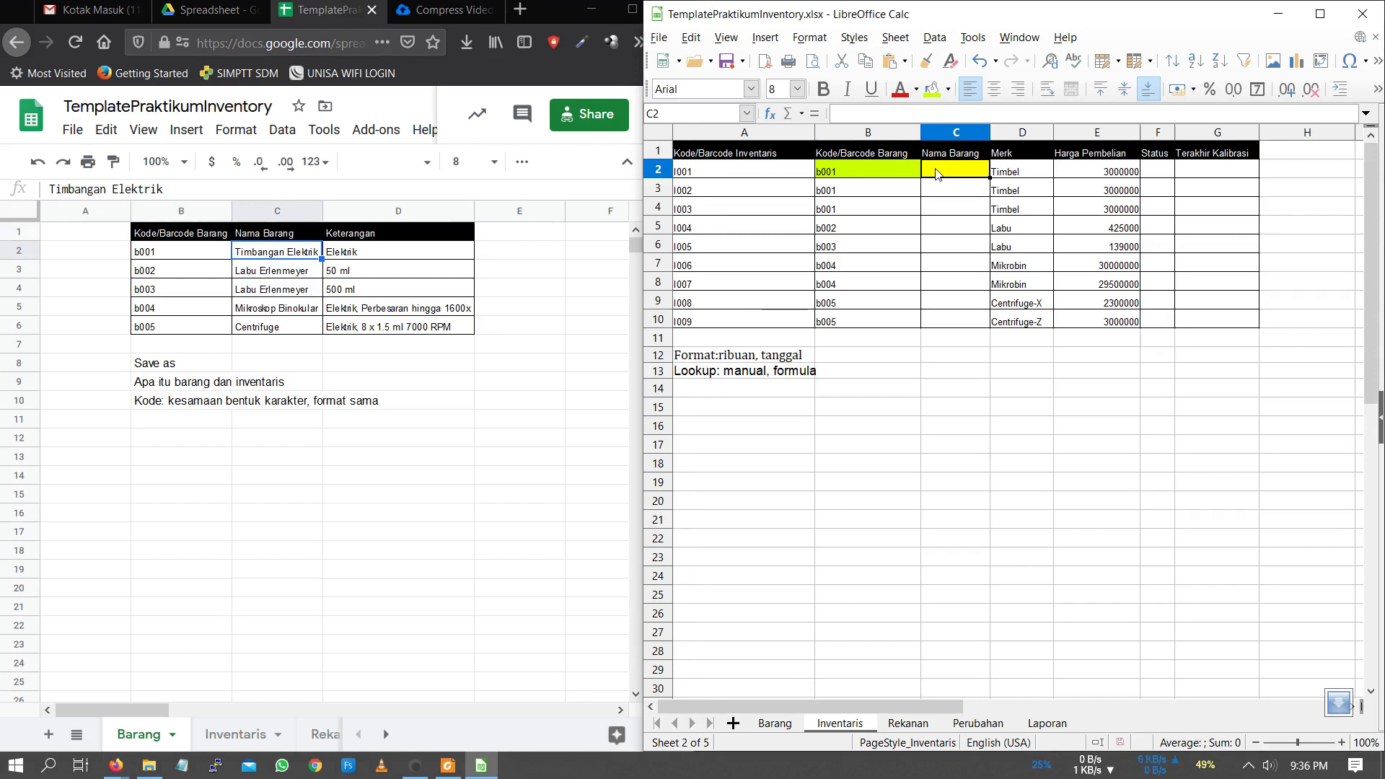
pyautogui.write('Timbangan')
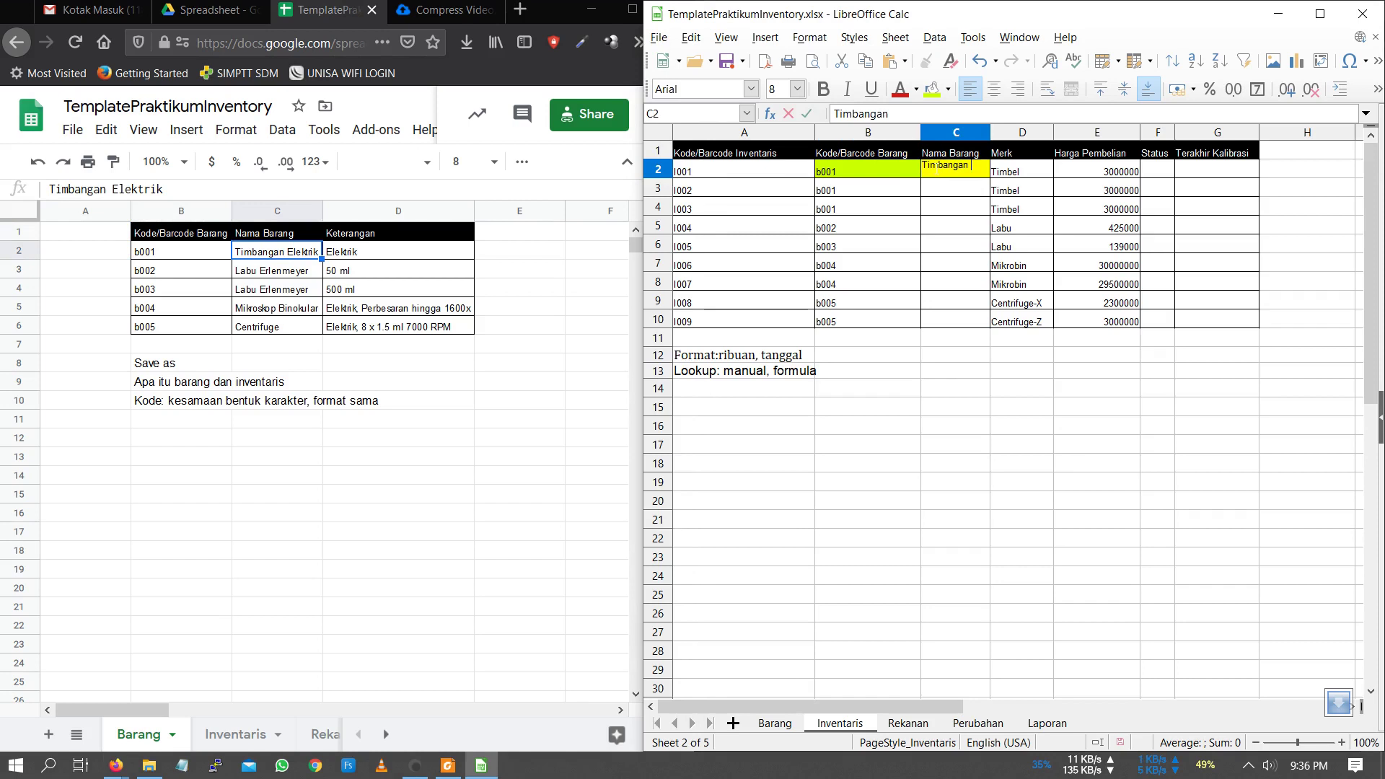
pyautogui.write(' Elektrik')
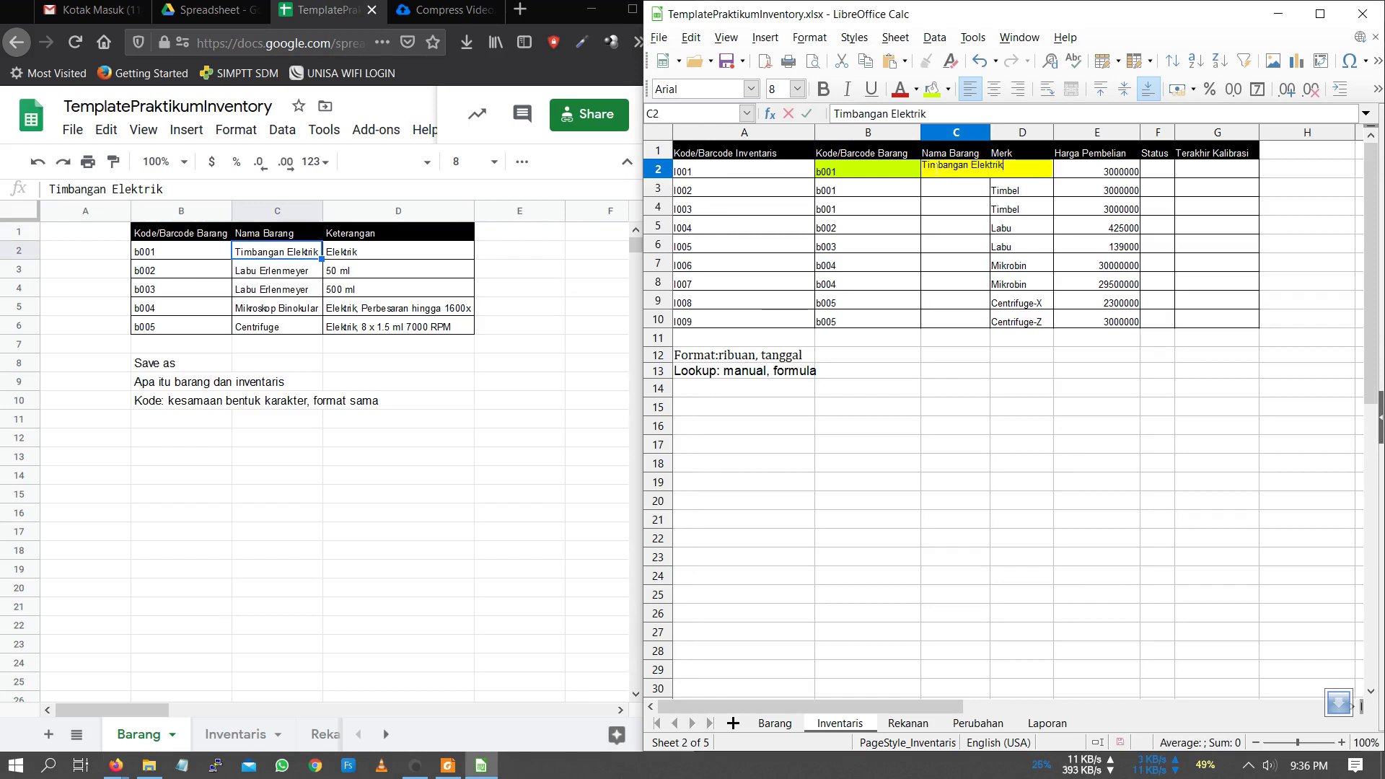
pyautogui.press('Return')
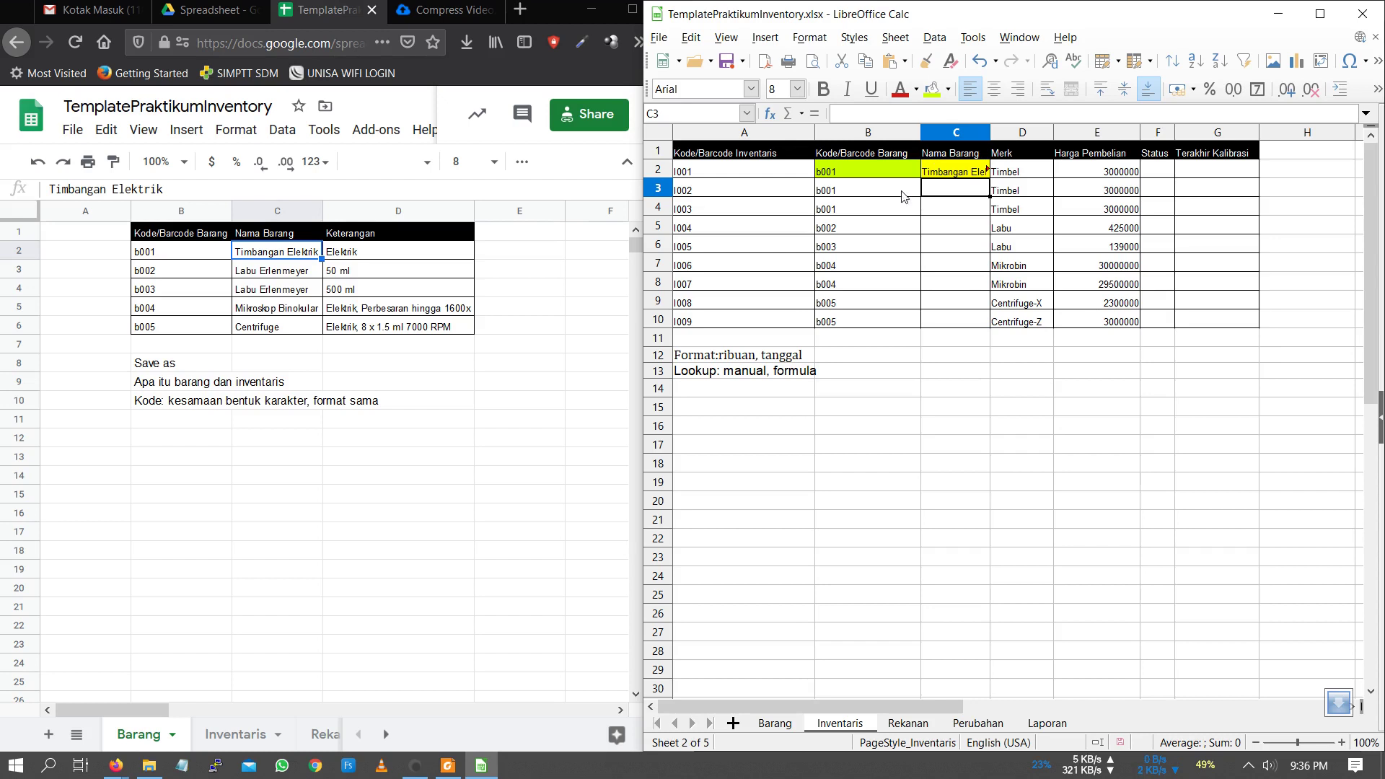
# Copy Labu Erlenmeyer from the Google Sheets Barang list into C5 and C6 of the Inventaris sheet for codes b002 and b003.
pyautogui.click(954, 210)
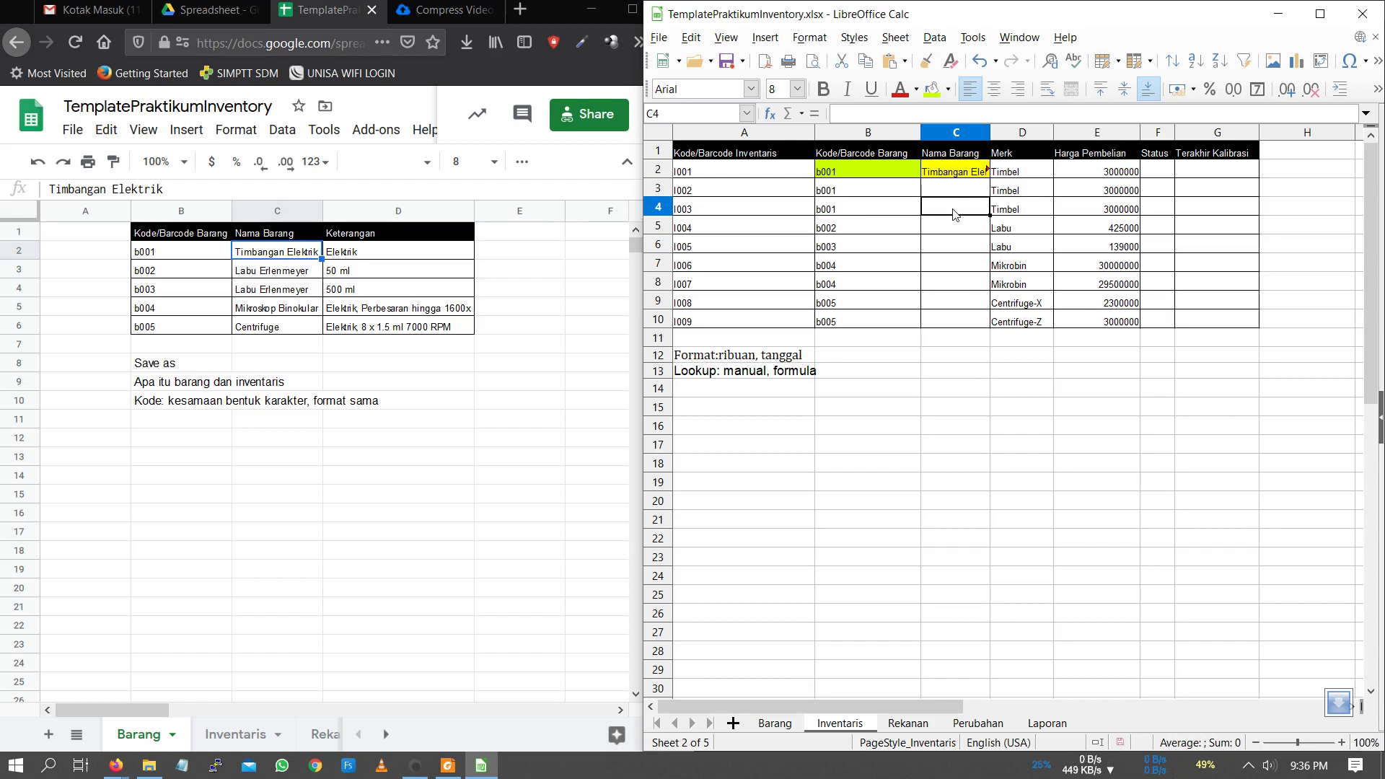
pyautogui.click(956, 230)
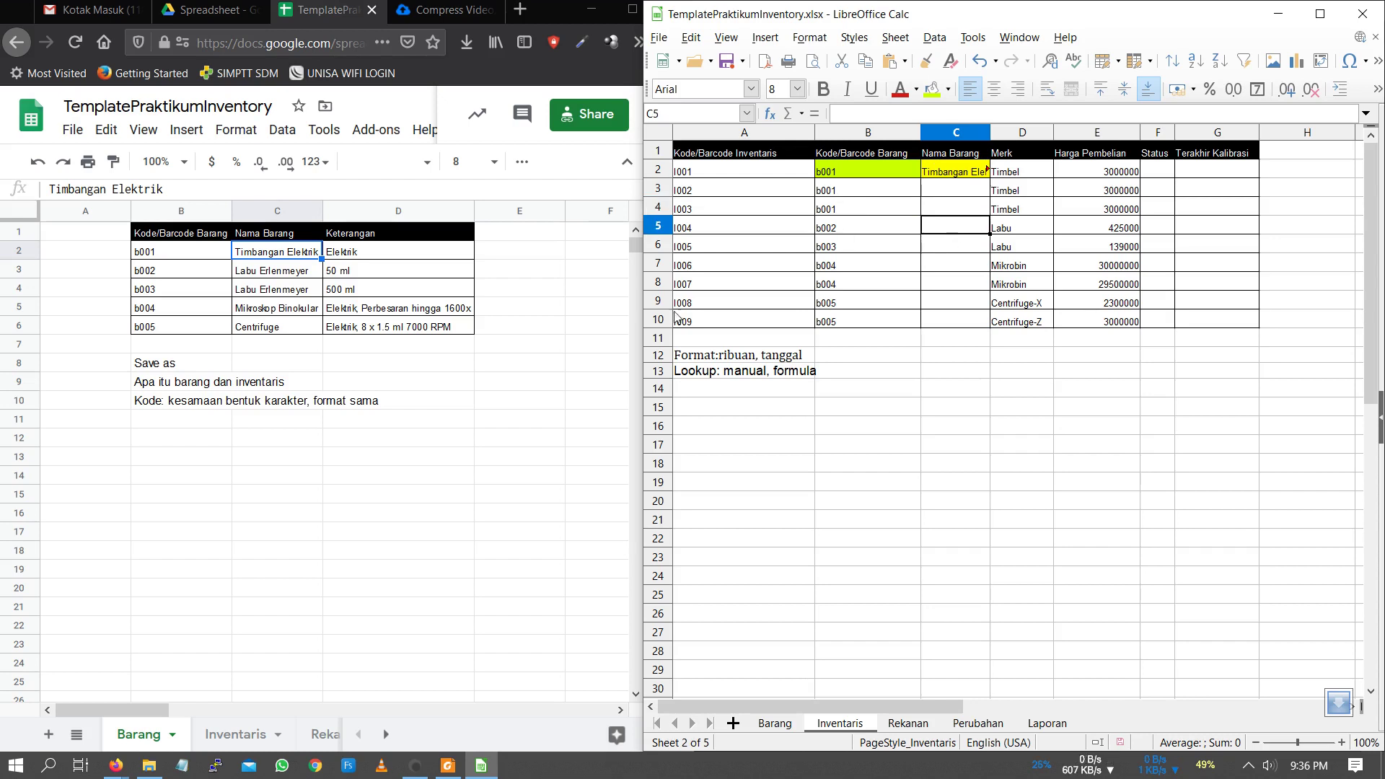
pyautogui.click(268, 274)
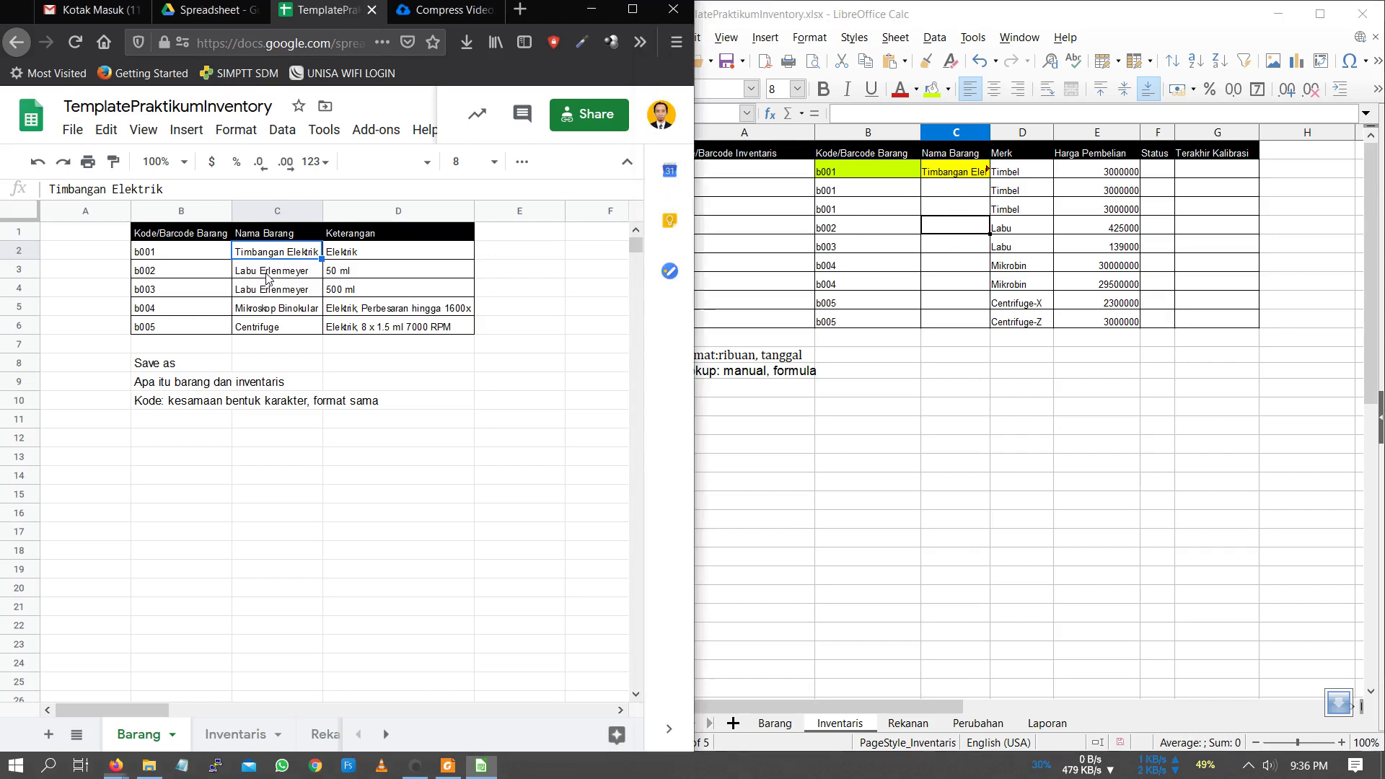
pyautogui.click(953, 232)
pyautogui.write('Labu Erlenmeyer')
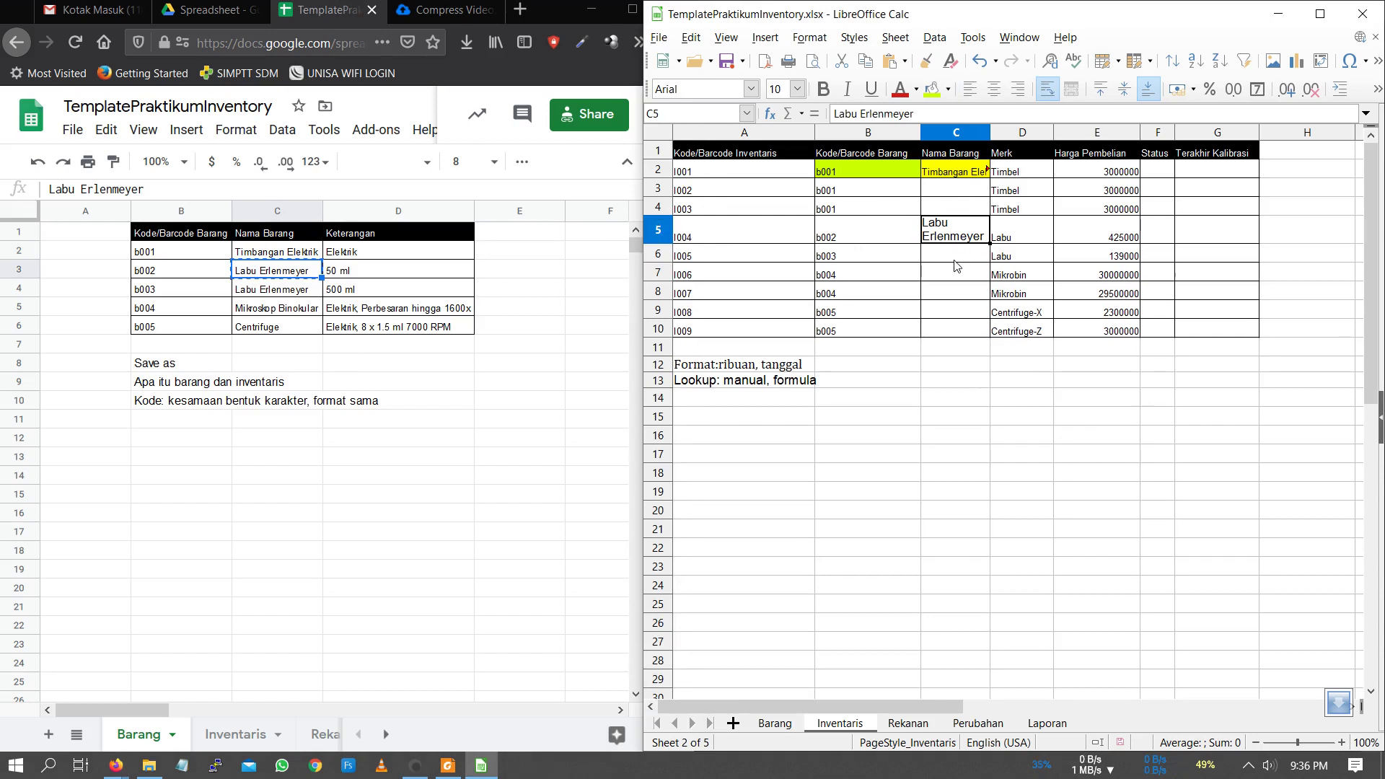
pyautogui.click(956, 255)
pyautogui.write('Labu Erlenmeyer')
# Copy Mikroskop Binokular from the Google Sheets Barang list into C7 of the Inventaris sheet for code b004.
pyautogui.click(958, 276)
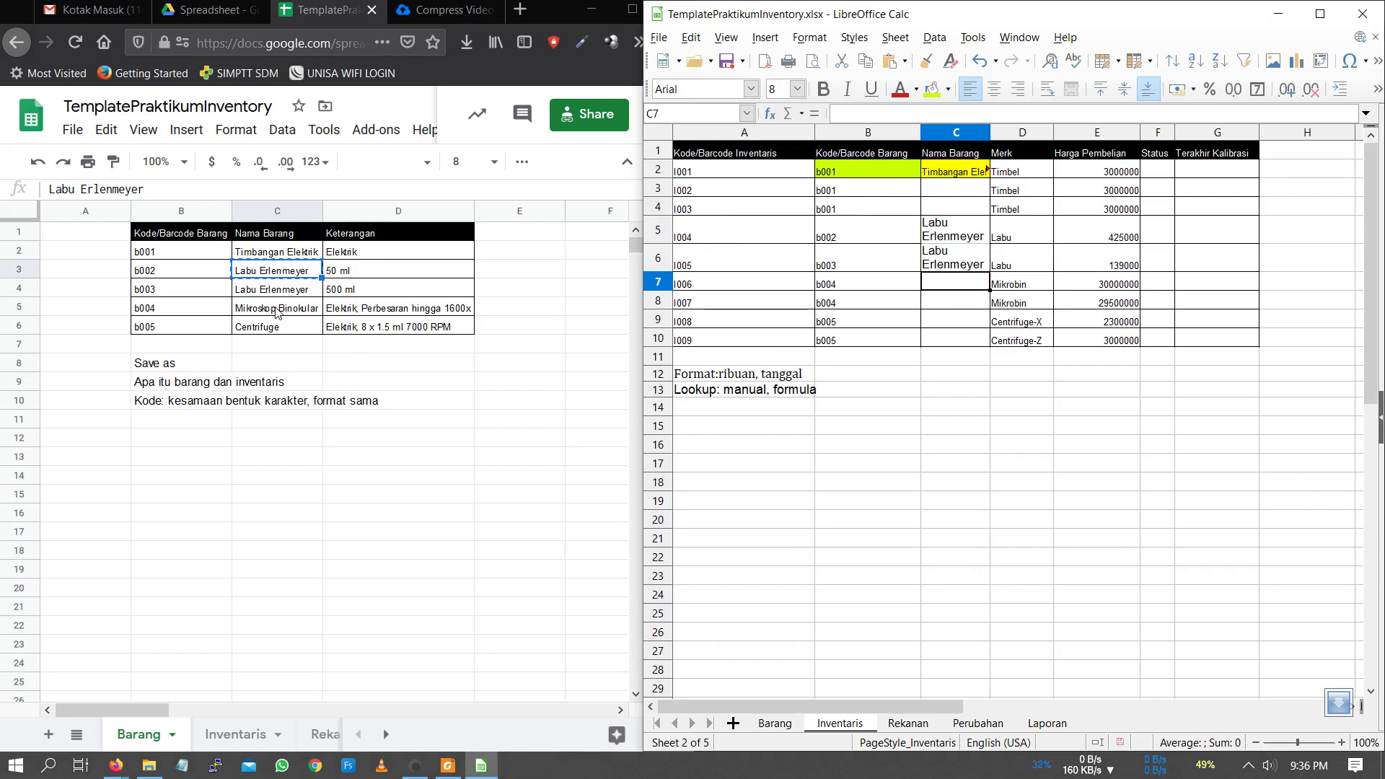
pyautogui.click(277, 312)
pyautogui.rightClick(276, 312)
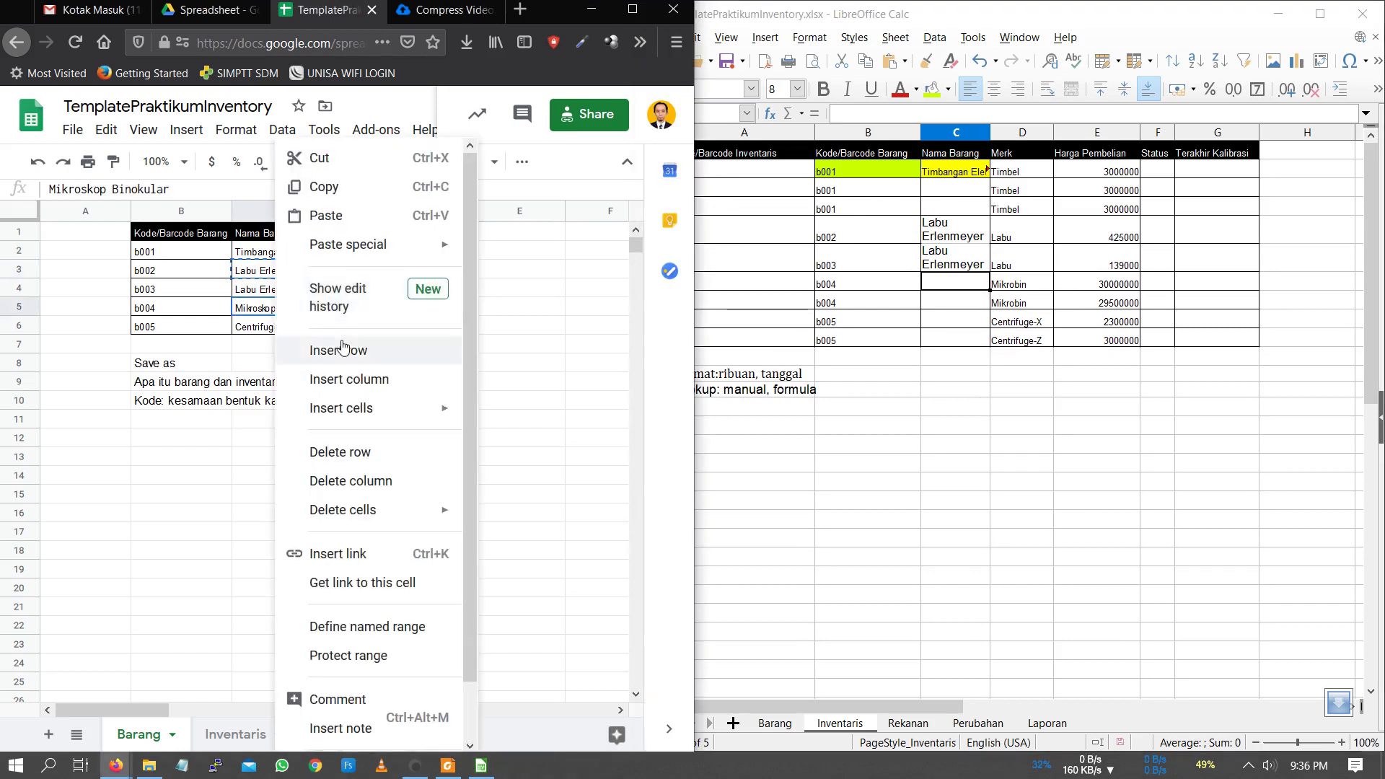
pyautogui.click(321, 186)
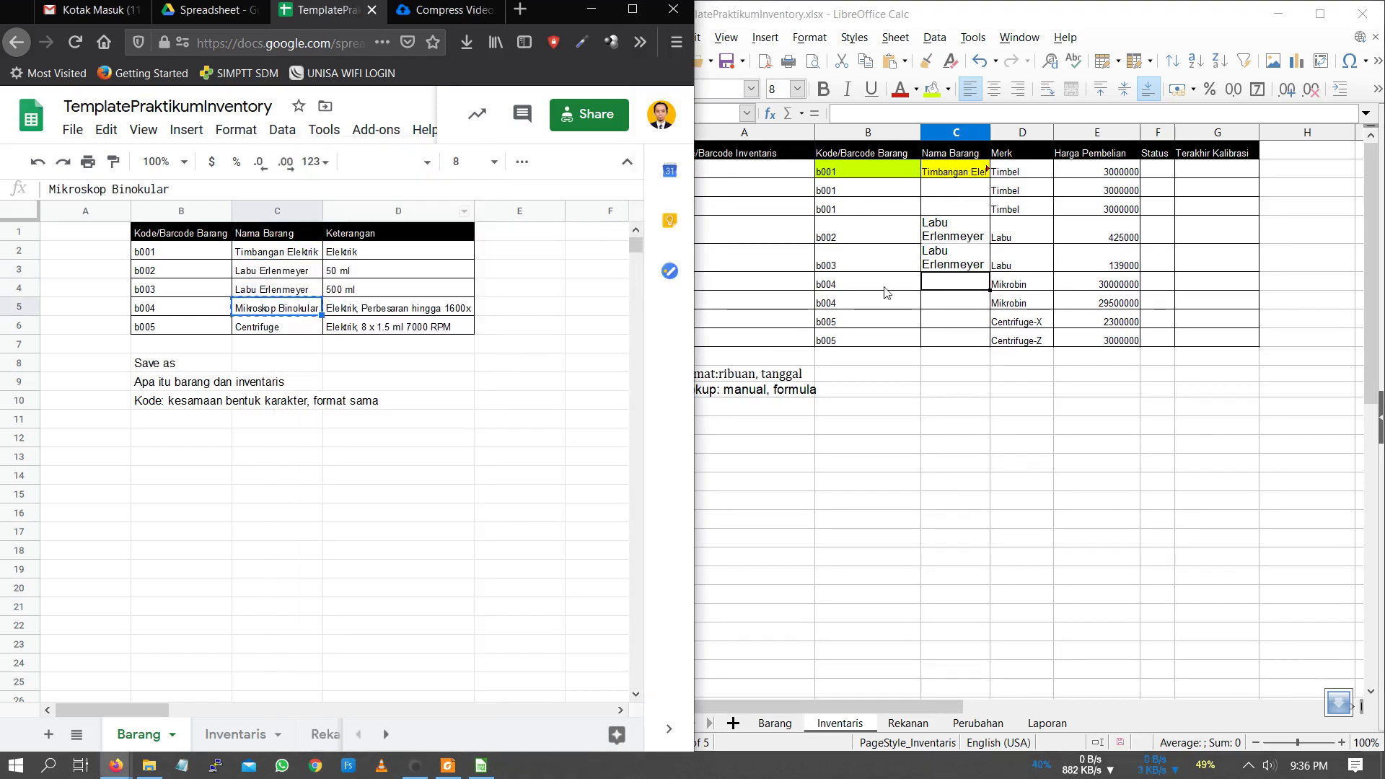
pyautogui.click(948, 300)
pyautogui.click(949, 283)
pyautogui.hotkey('ctrl', 'v')
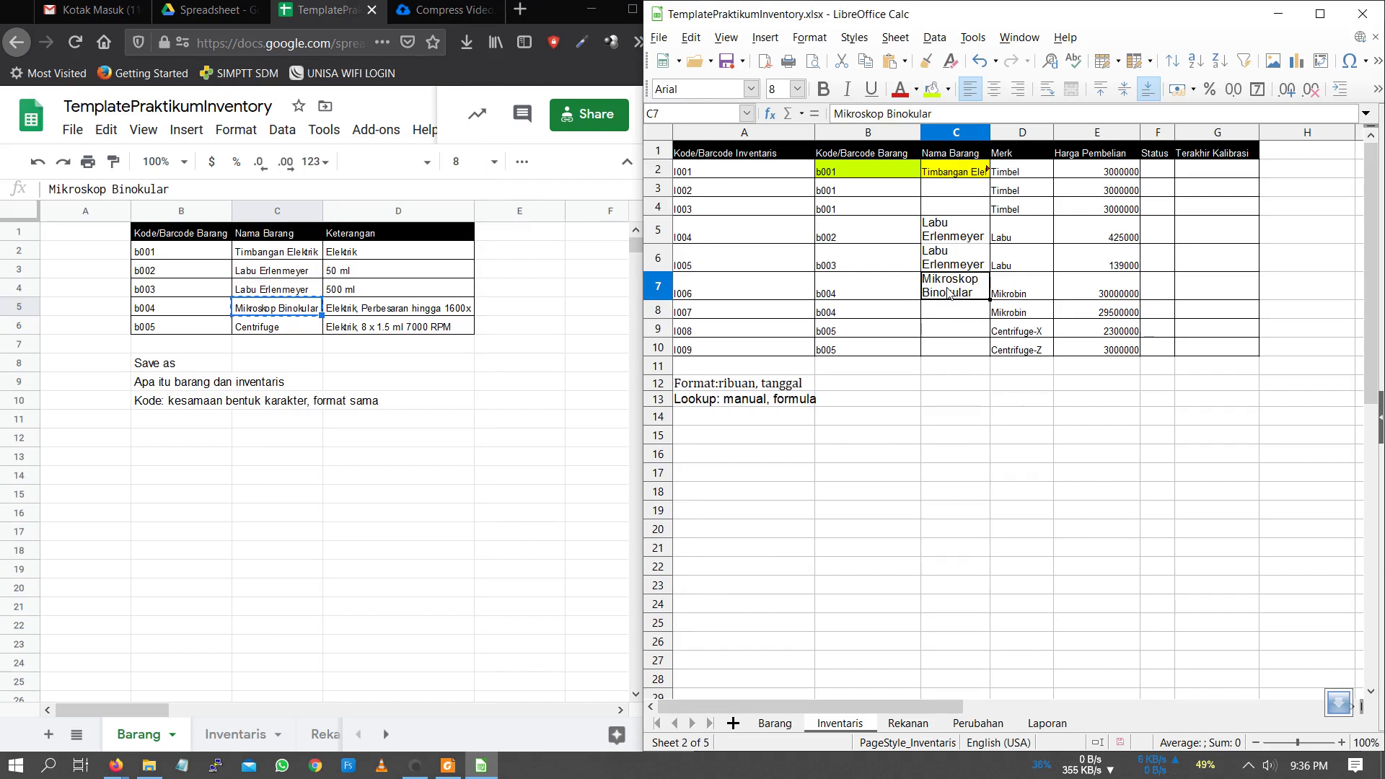
# Enter Centrifuge as the Nama Barang in C9 of the Inventaris sheet for code b005.
pyautogui.click(957, 328)
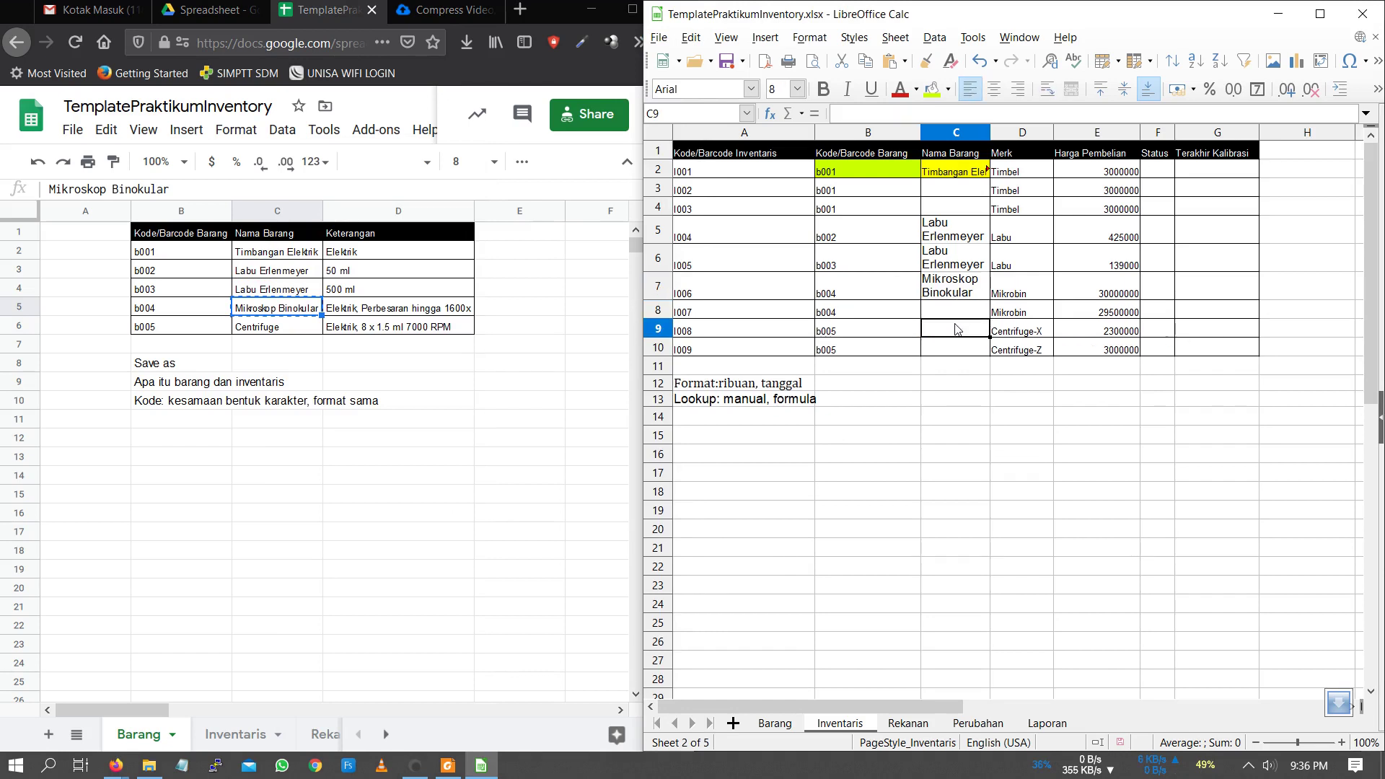
pyautogui.write('Centrifuge')
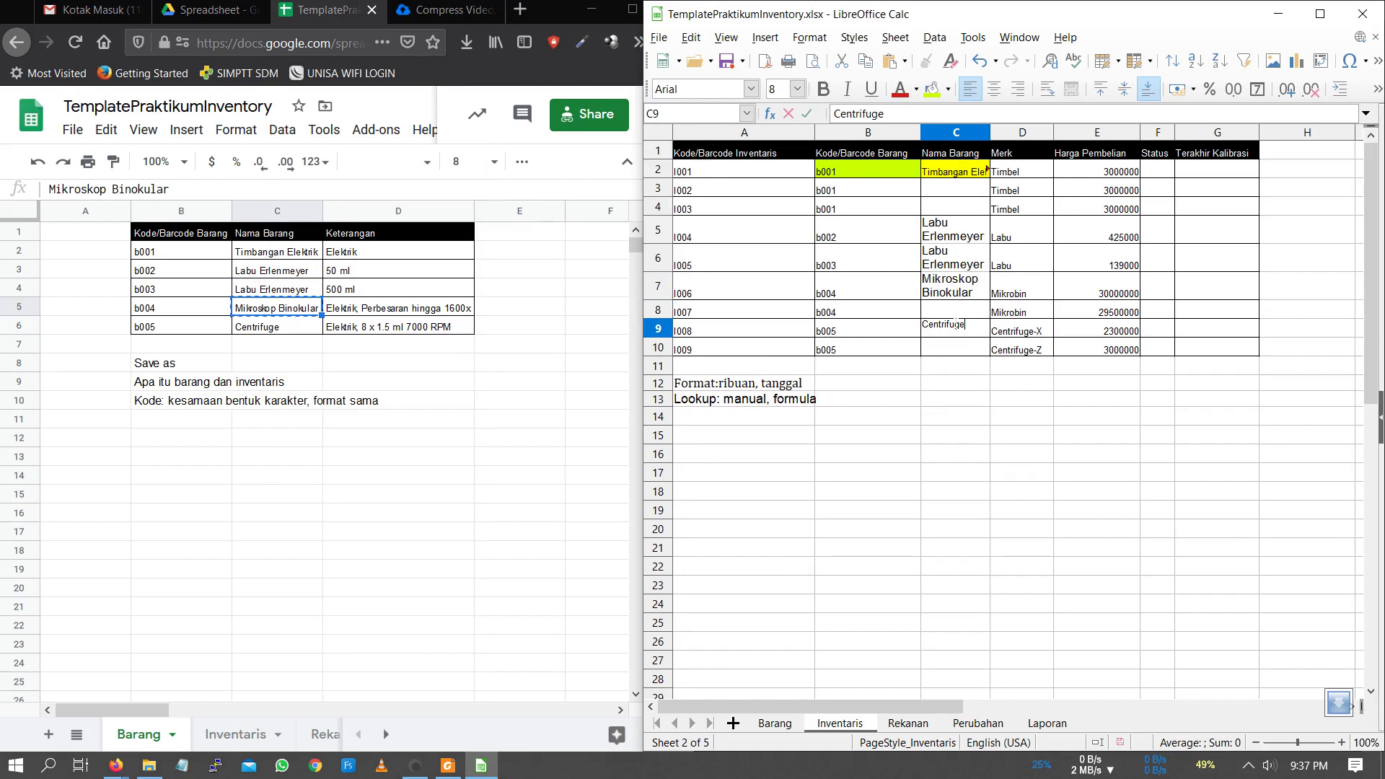
pyautogui.press('Return')
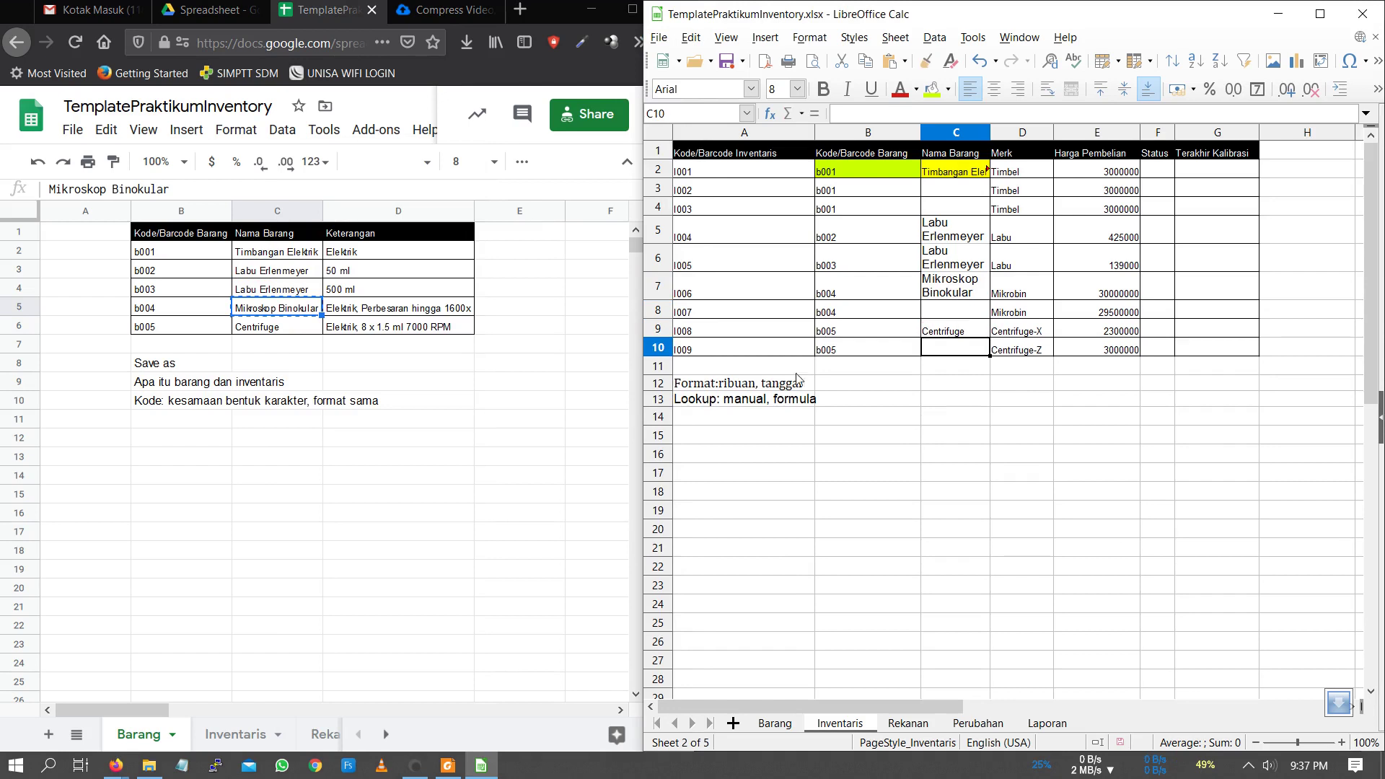